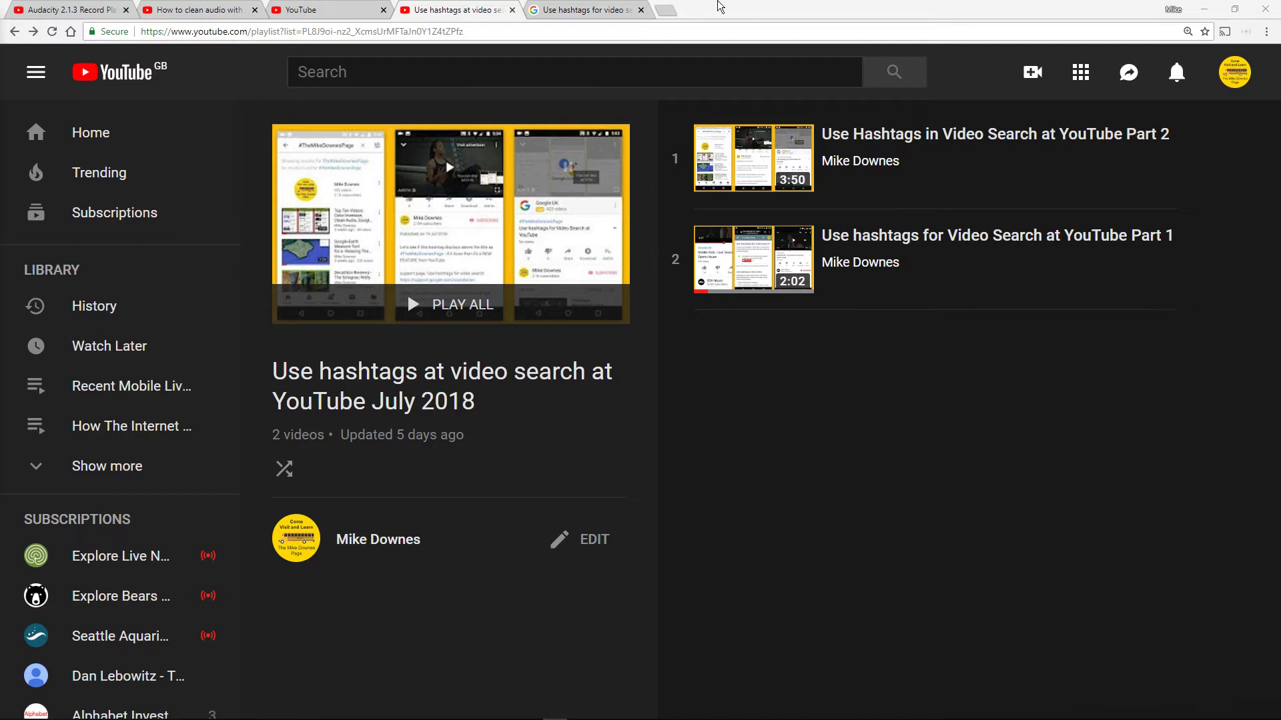
# Step: Glance at the YouTube Help hashtag page, then return to the Audacity 2.1.3 Record Play Head video
pyautogui.click(597, 11)
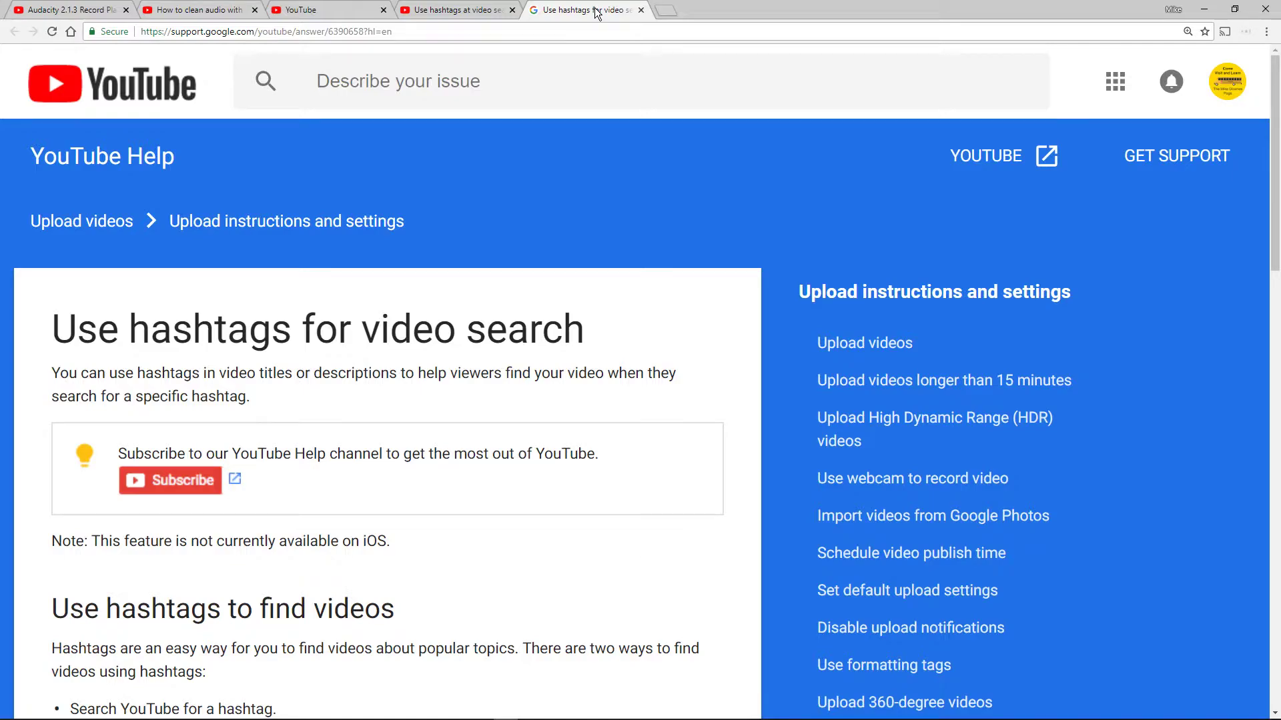
pyautogui.click(67, 11)
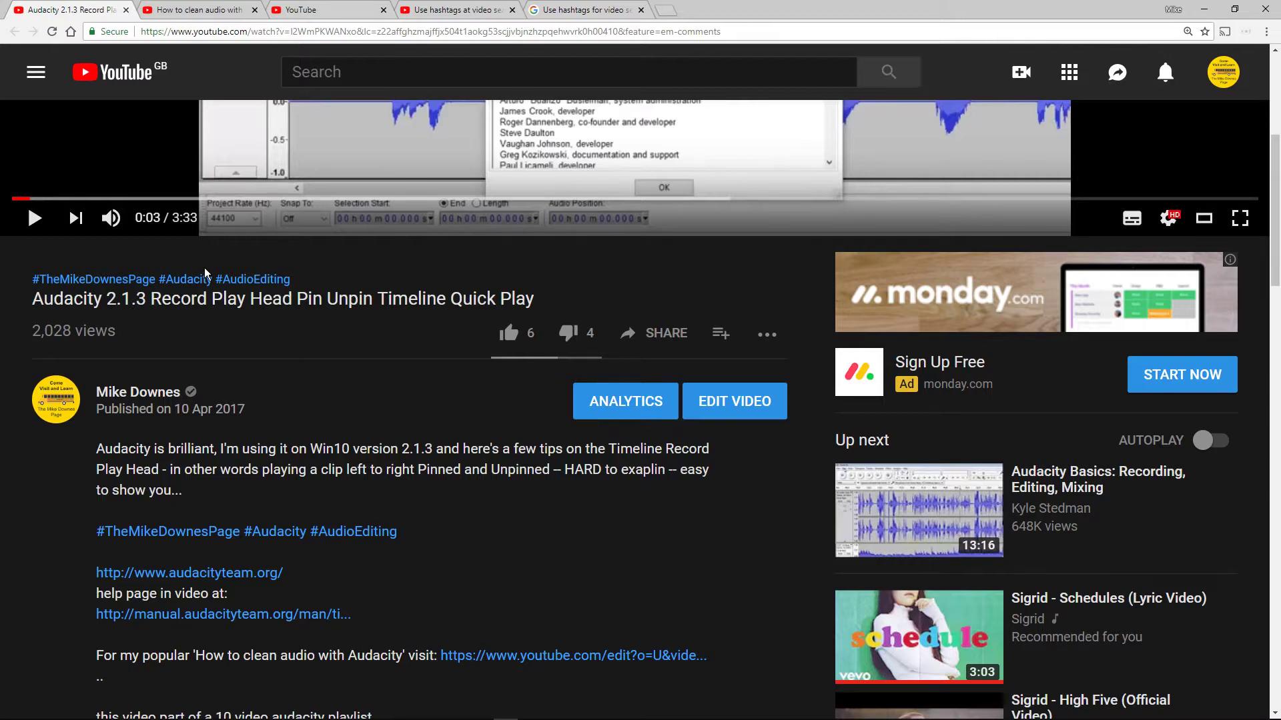
# Step: Bring up the 'How to clean audio with Audacity' video and show its full description with SHOW MORE
pyautogui.click(184, 12)
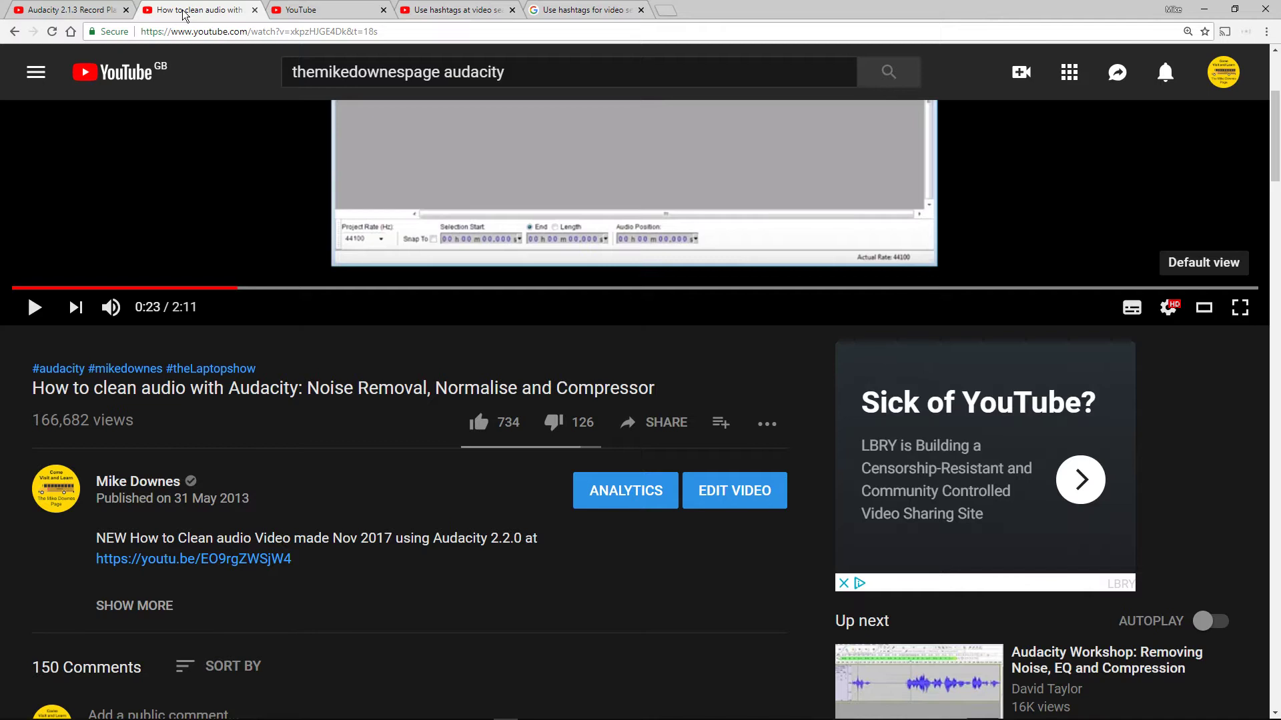
pyautogui.scroll(3, 285, 351)
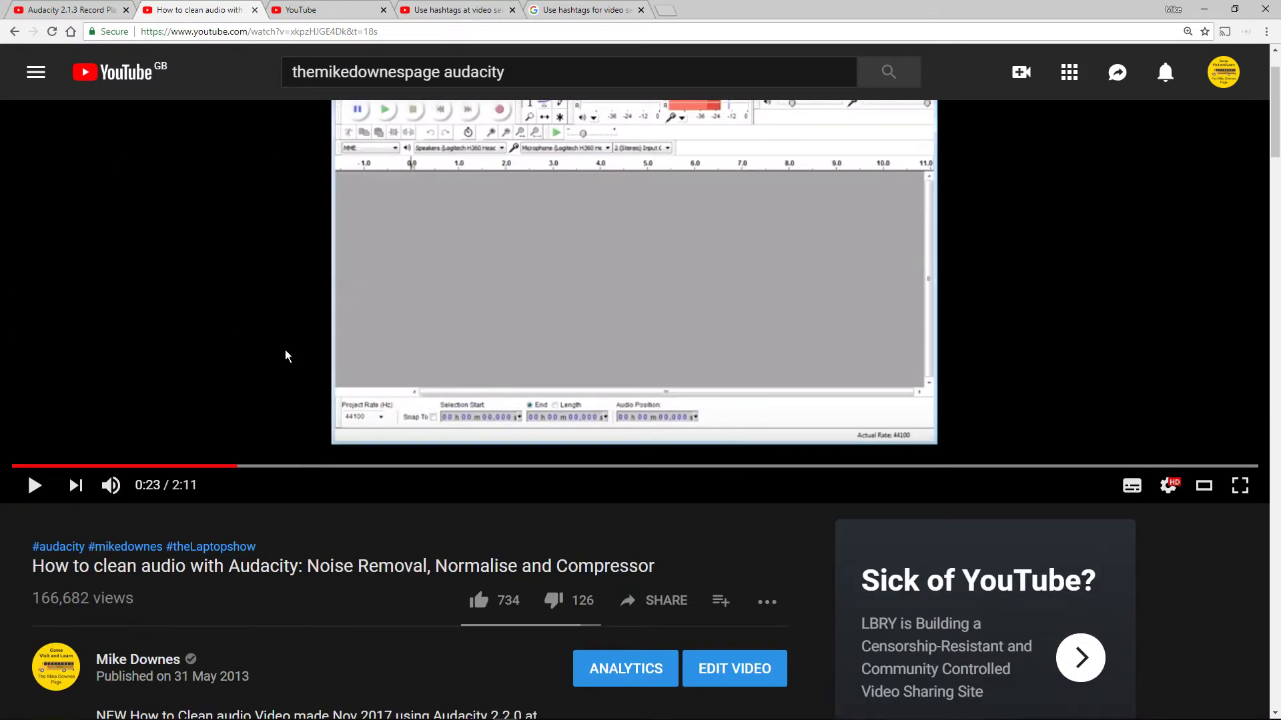
pyautogui.scroll(1, 277, 328)
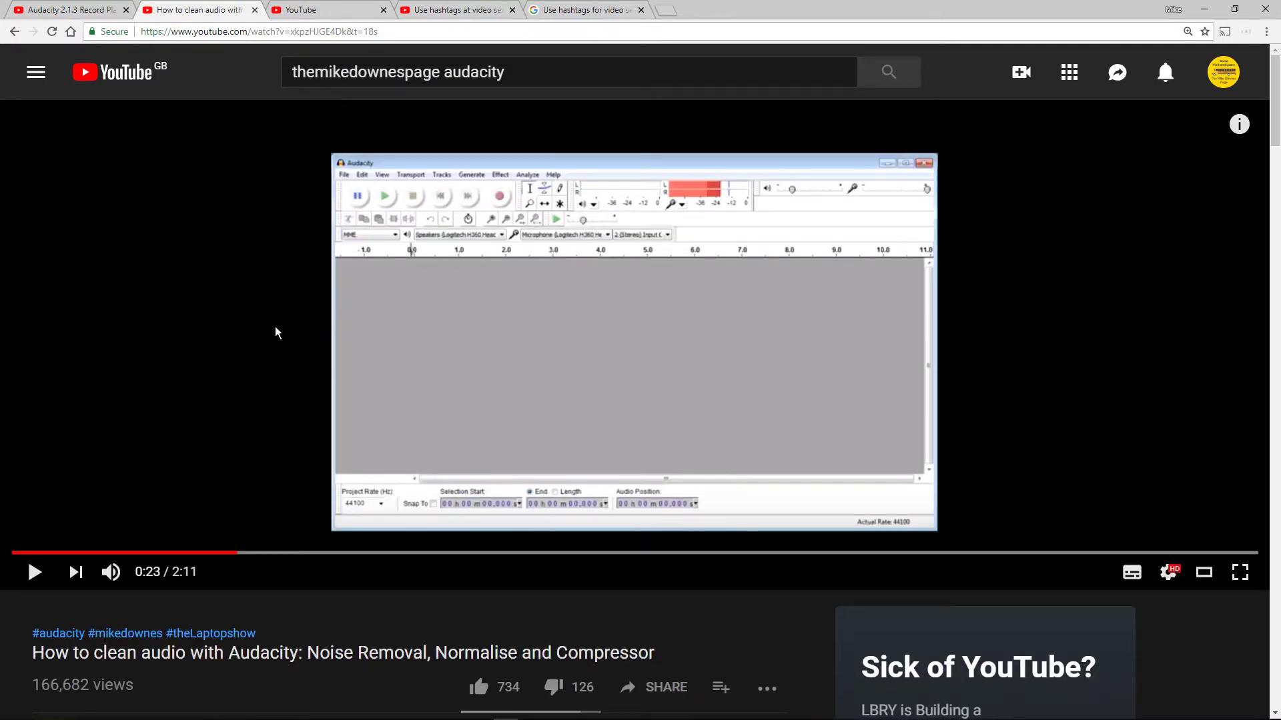
pyautogui.scroll(-4, 275, 332)
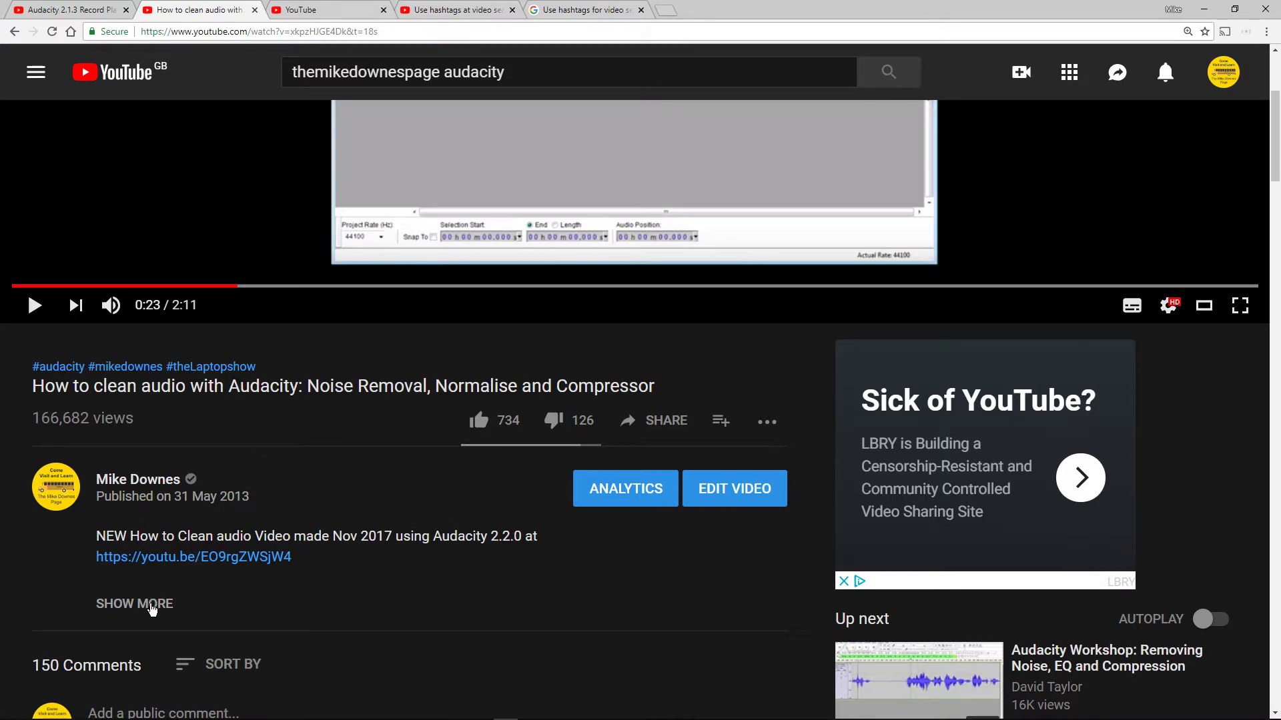
pyautogui.click(148, 604)
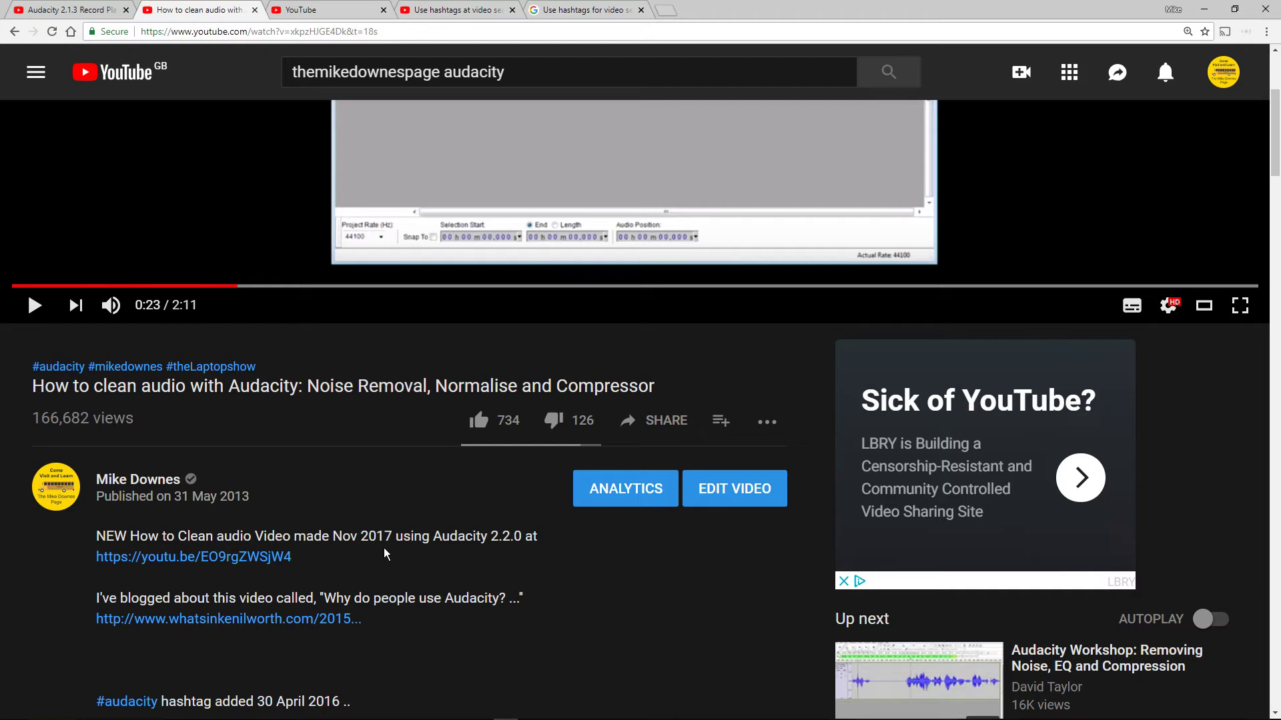
pyautogui.scroll(-3, 384, 553)
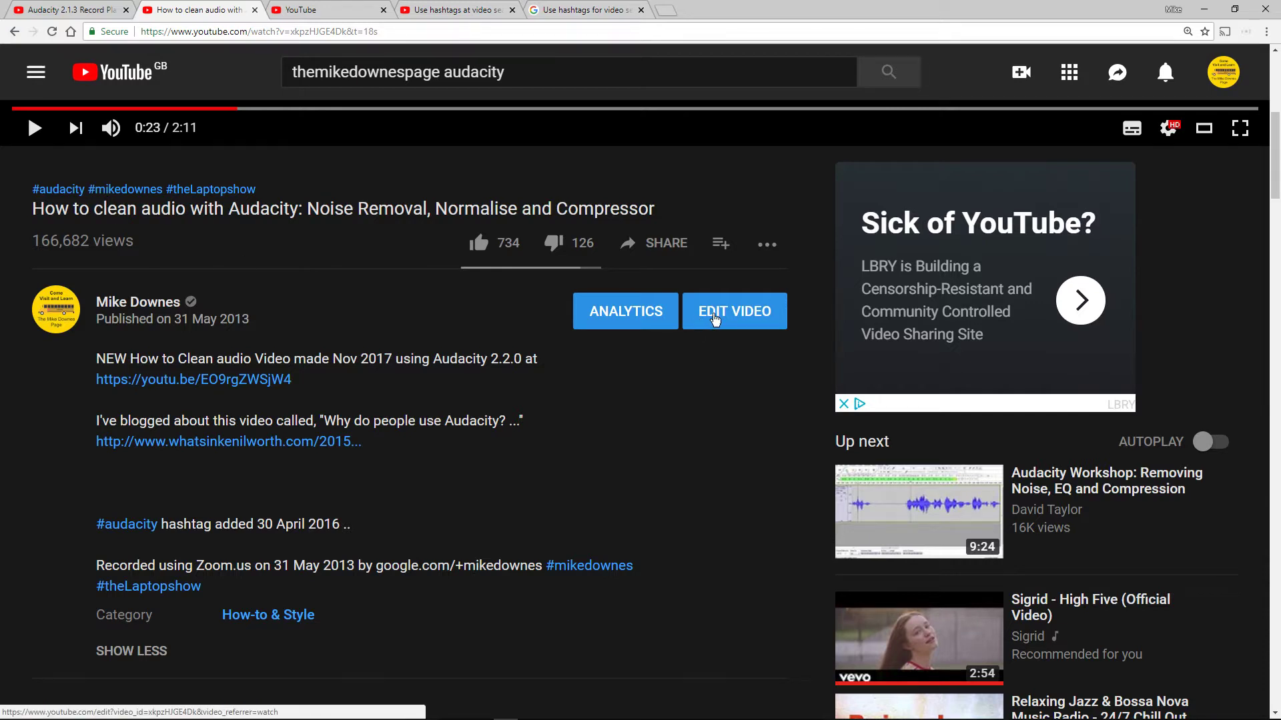
# Step: Open the video's edit page, enlarge the description box, and add a new line after the blog link
pyautogui.click(714, 319)
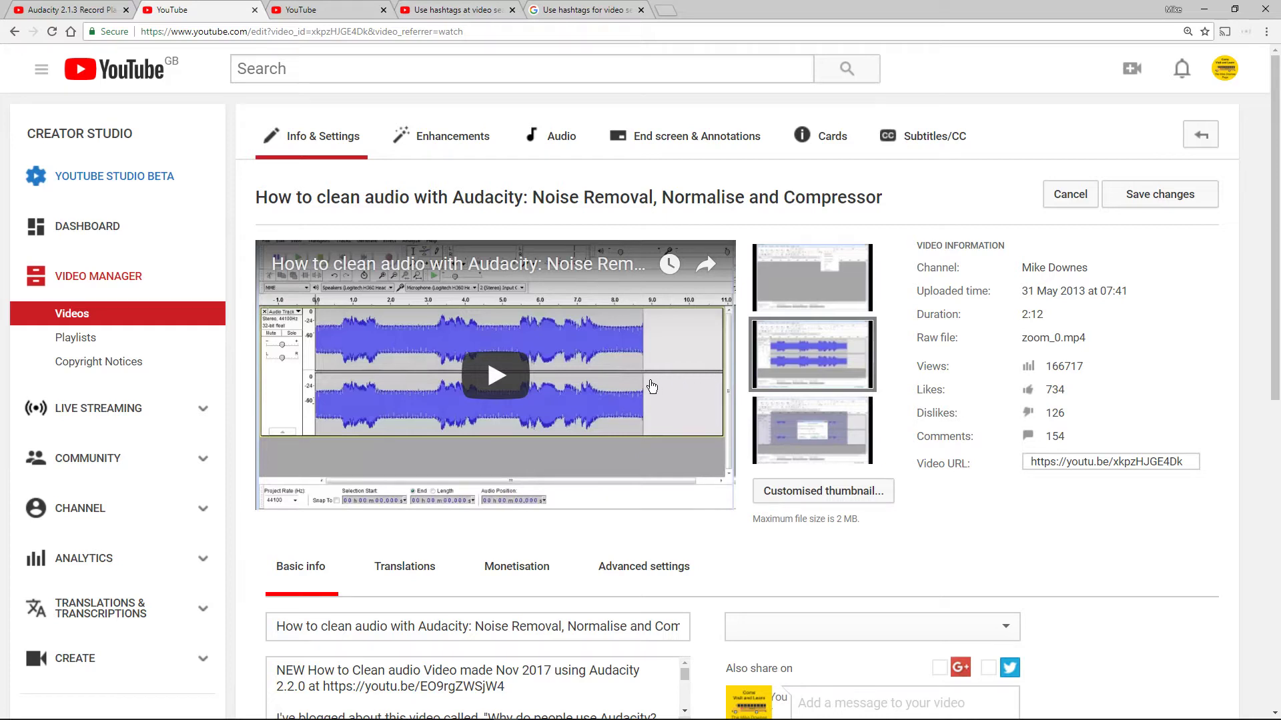
pyautogui.scroll(-5, 652, 387)
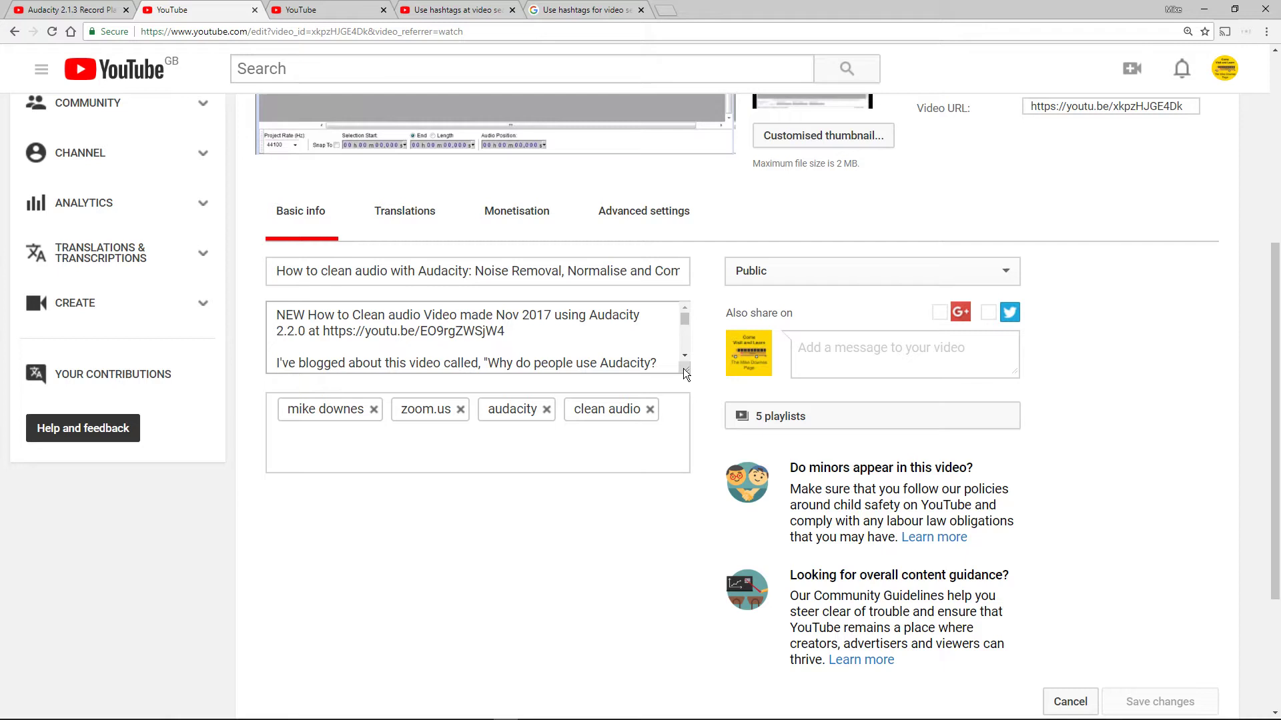
pyautogui.moveTo(686, 374); pyautogui.dragTo(685, 485)
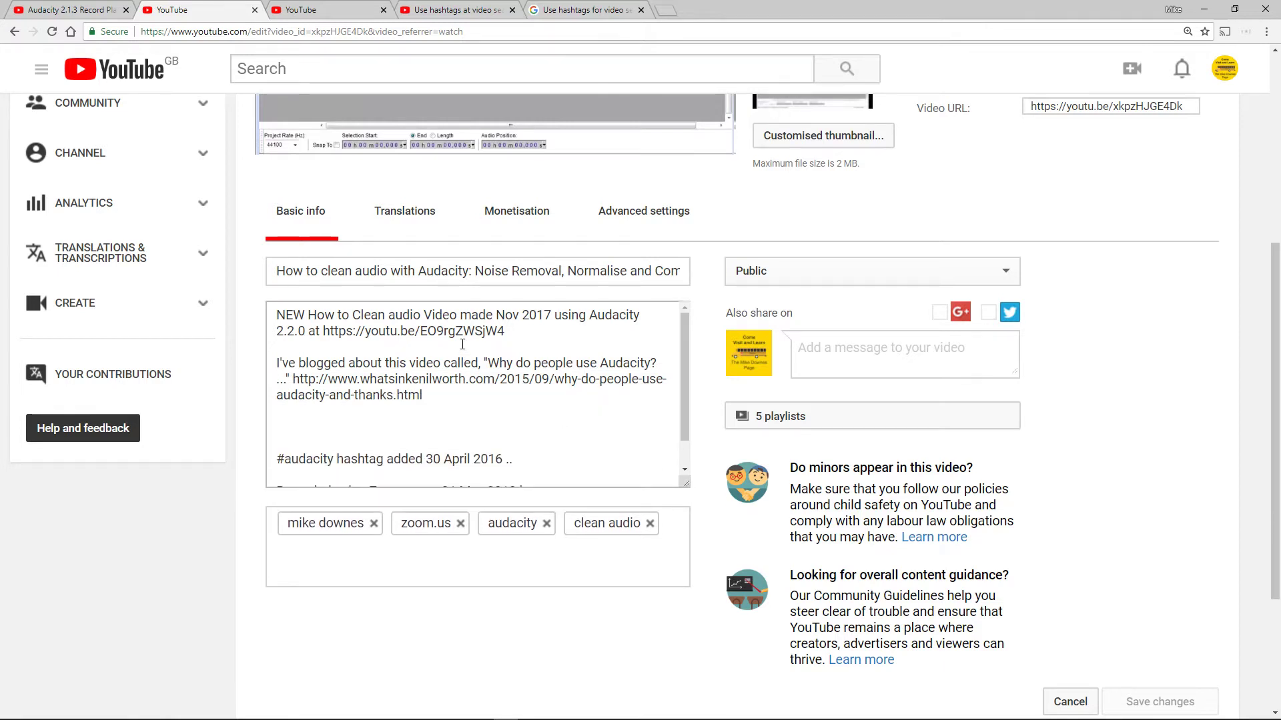
pyautogui.click(383, 320)
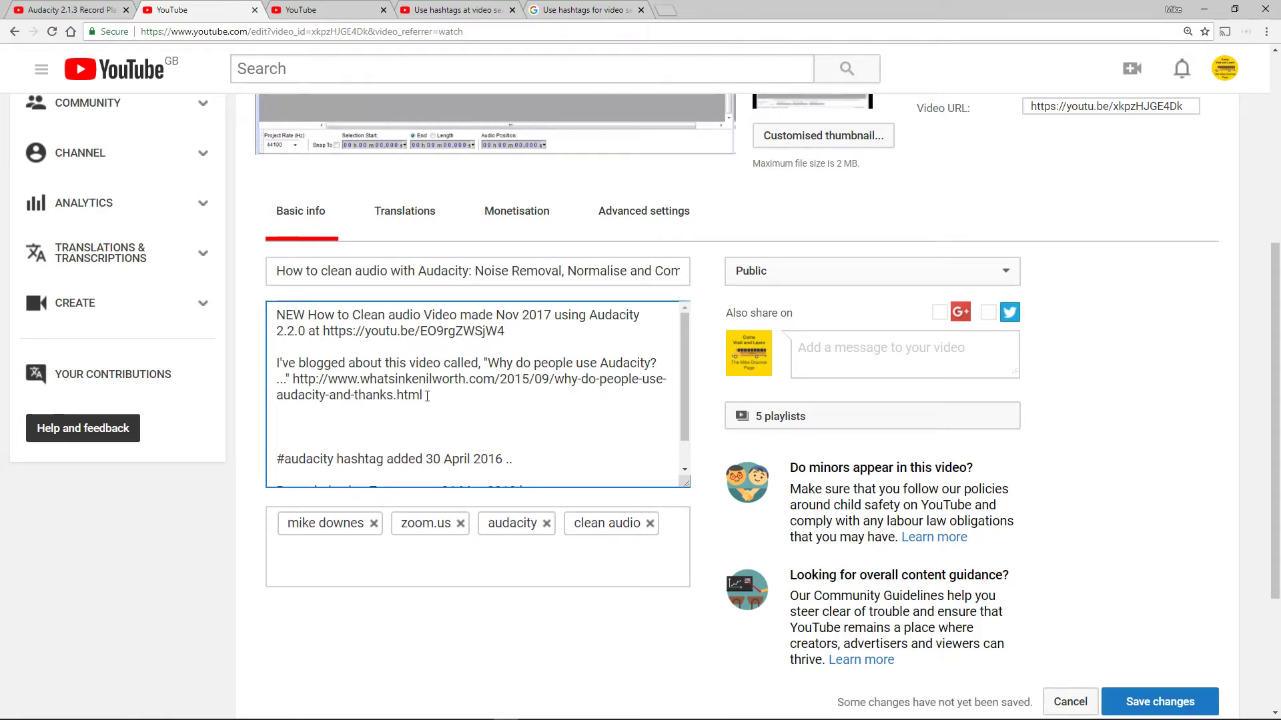
pyautogui.click(427, 396)
pyautogui.press('Return')
pyautogui.press('Return')
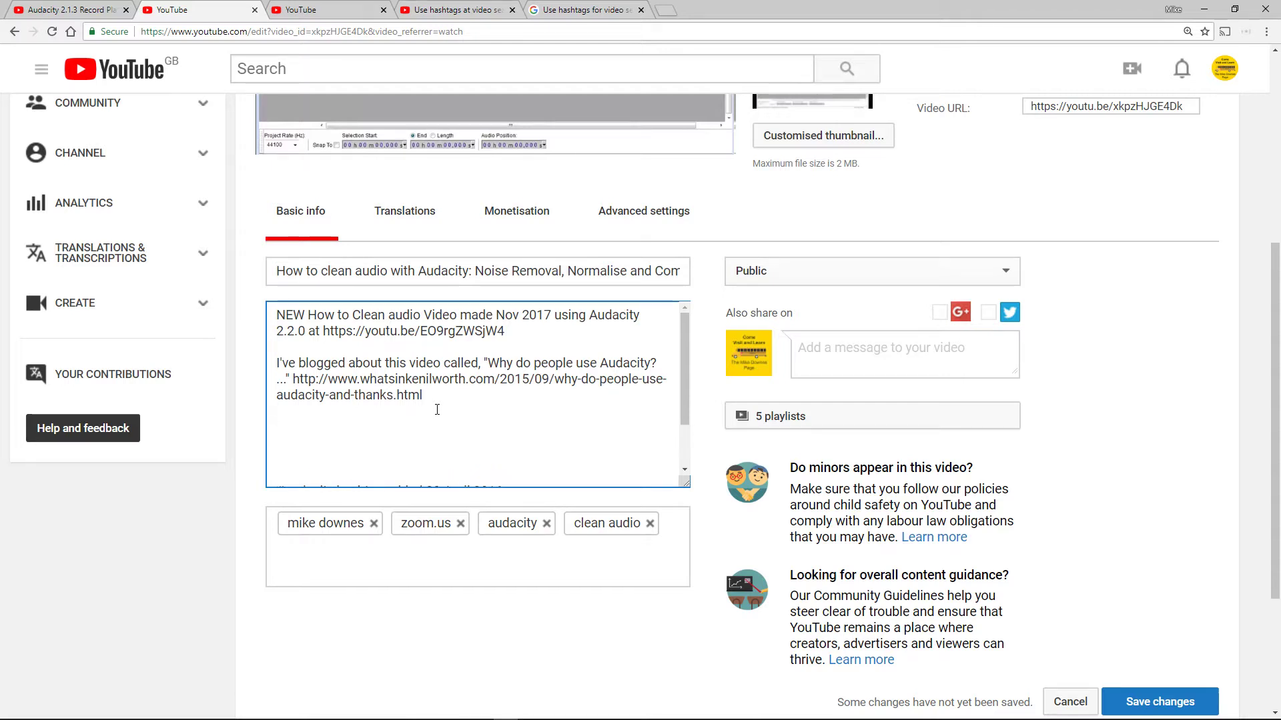
# Step: Type the channel-page hashtag followed by #Audacity #NoiseRemoval on the new description line
pyautogui.write('#TheMikeDownesPage')
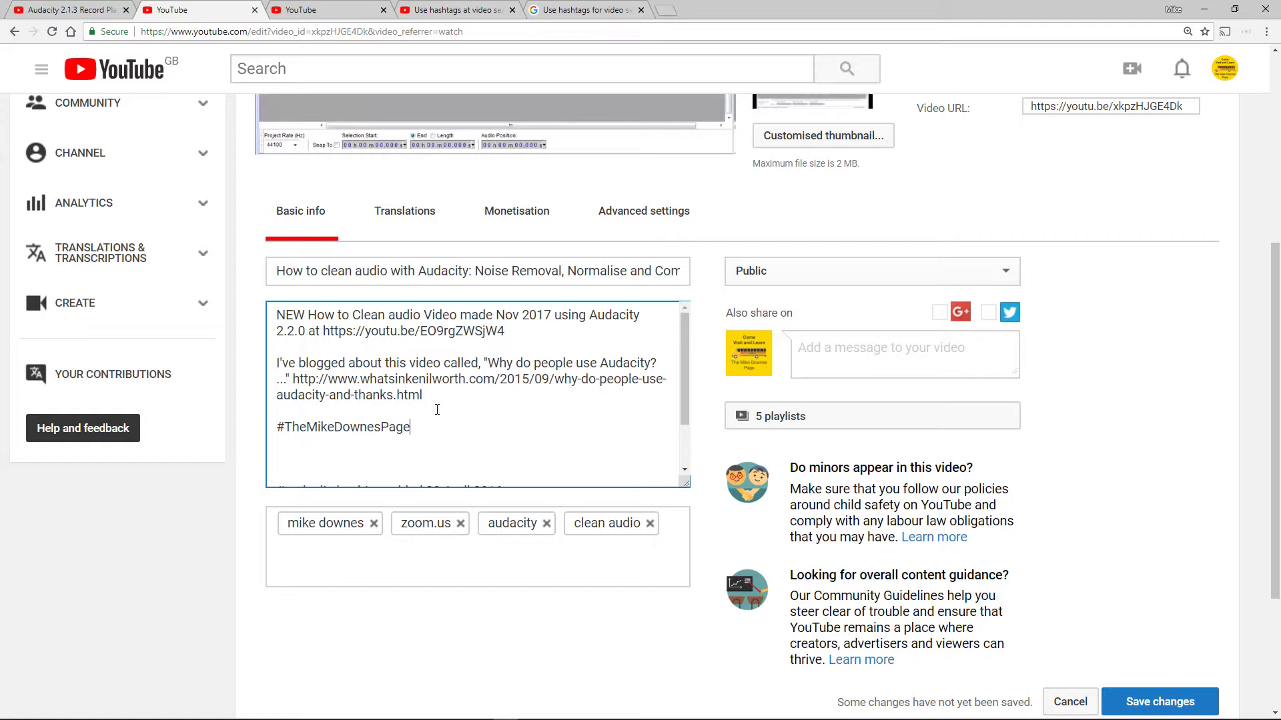
pyautogui.write(' #Audacity #NoiseRemoval')
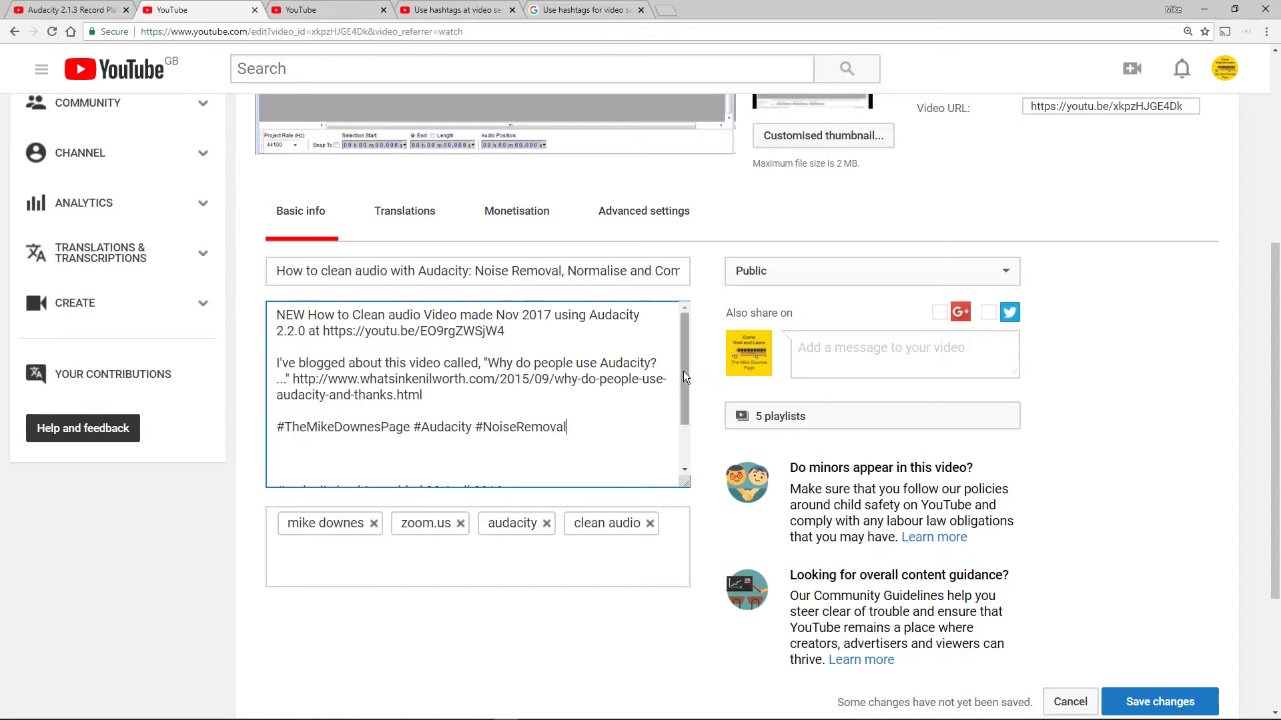
pyautogui.scroll(-1, 691, 449)
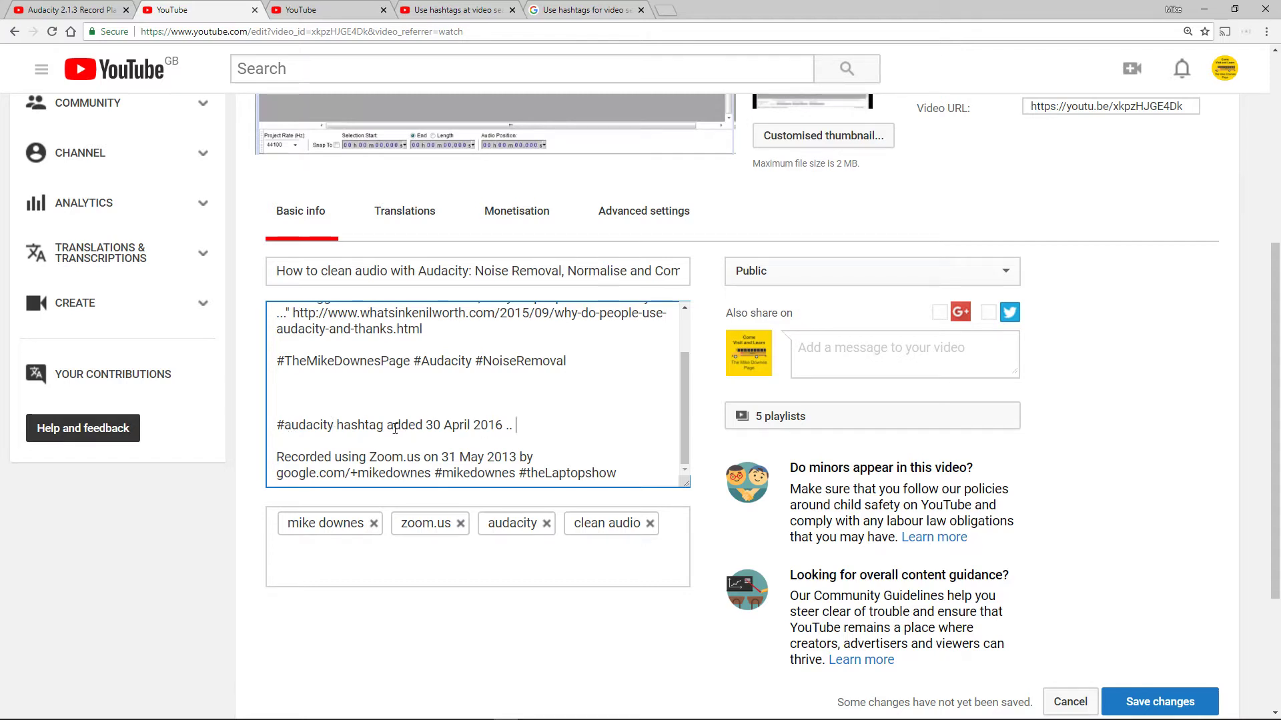
# Step: Delete the old #audacity hashtag line and the extra blank lines below the new hashtags
pyautogui.moveTo(395, 429); pyautogui.dragTo(275, 427)
pyautogui.press('BackSpace')
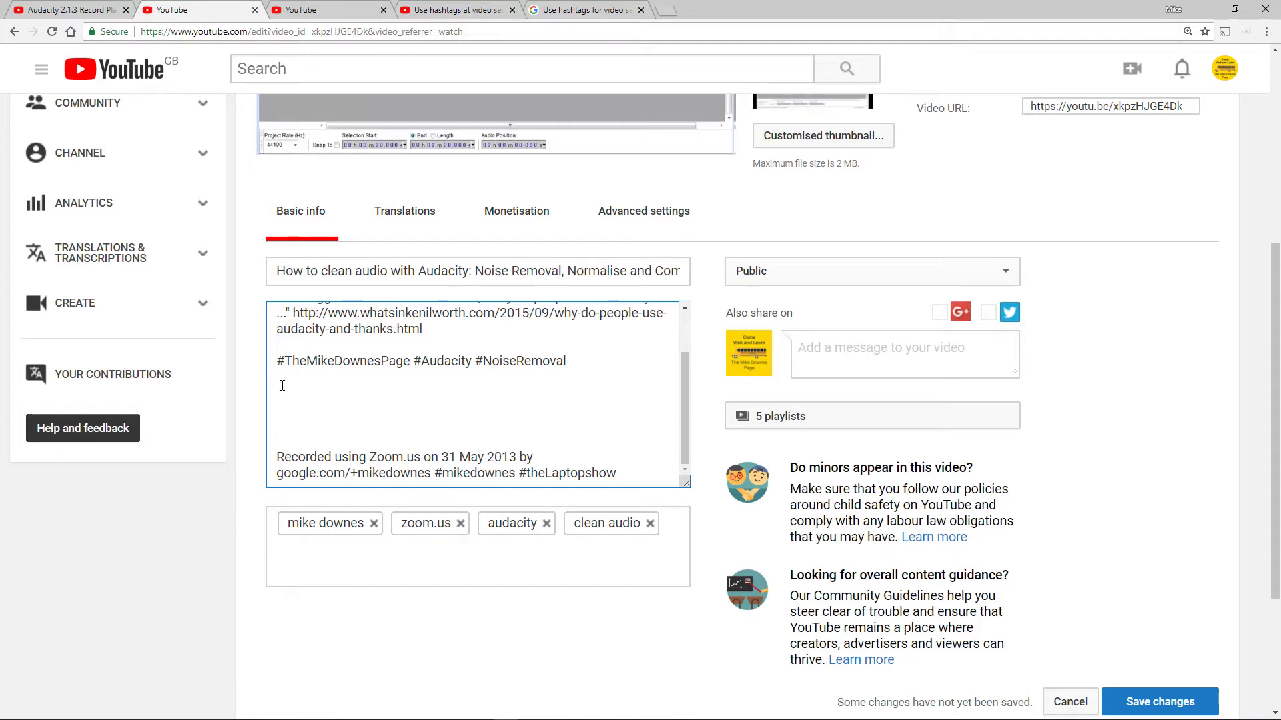
pyautogui.scroll(1, 286, 384)
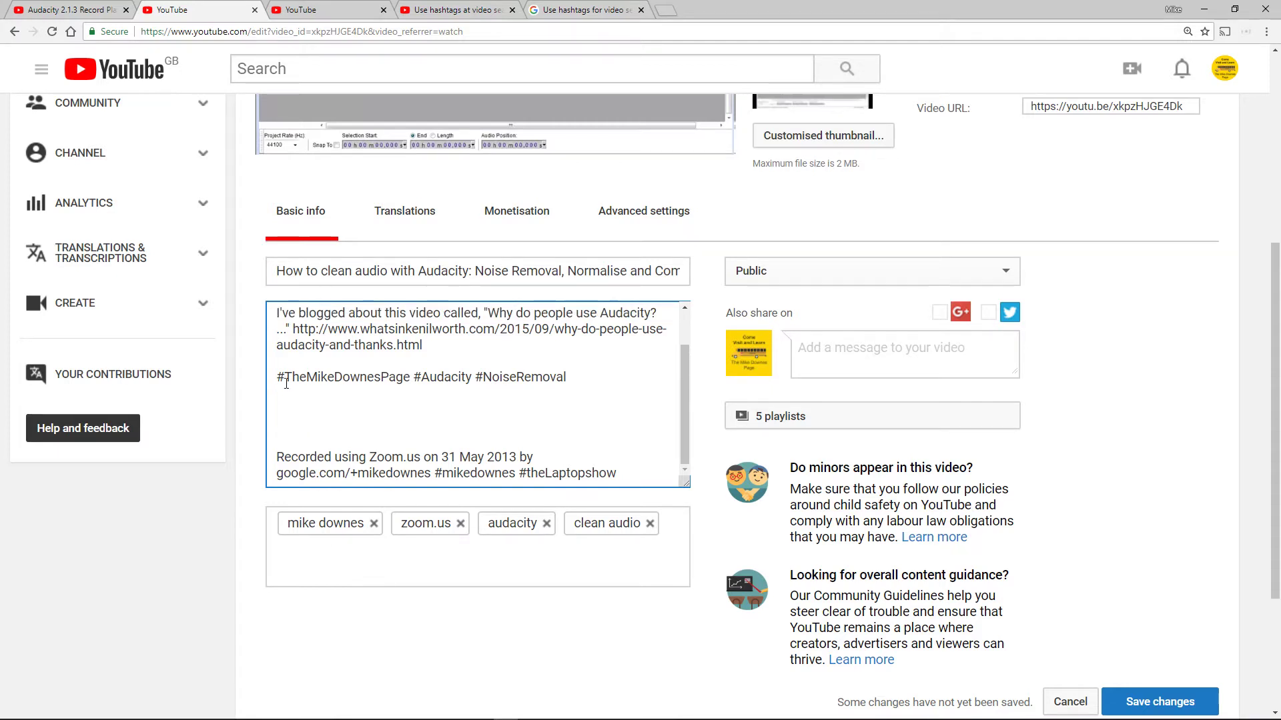
pyautogui.press('BackSpace')
pyautogui.press('BackSpace')
pyautogui.scroll(-2, 377, 429)
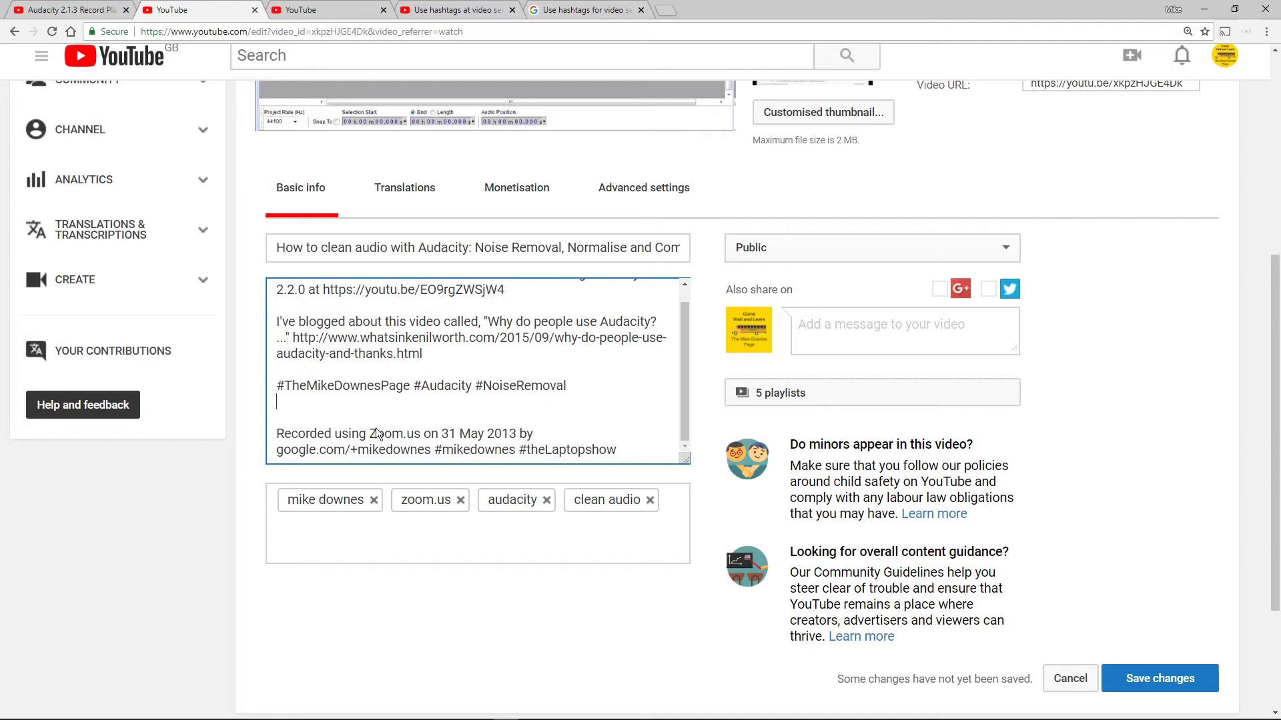
# Step: Remove the hashtags ending the 'Recorded using' line and save the description changes
pyautogui.moveTo(434, 385); pyautogui.dragTo(620, 385)
pyautogui.press('BackSpace')
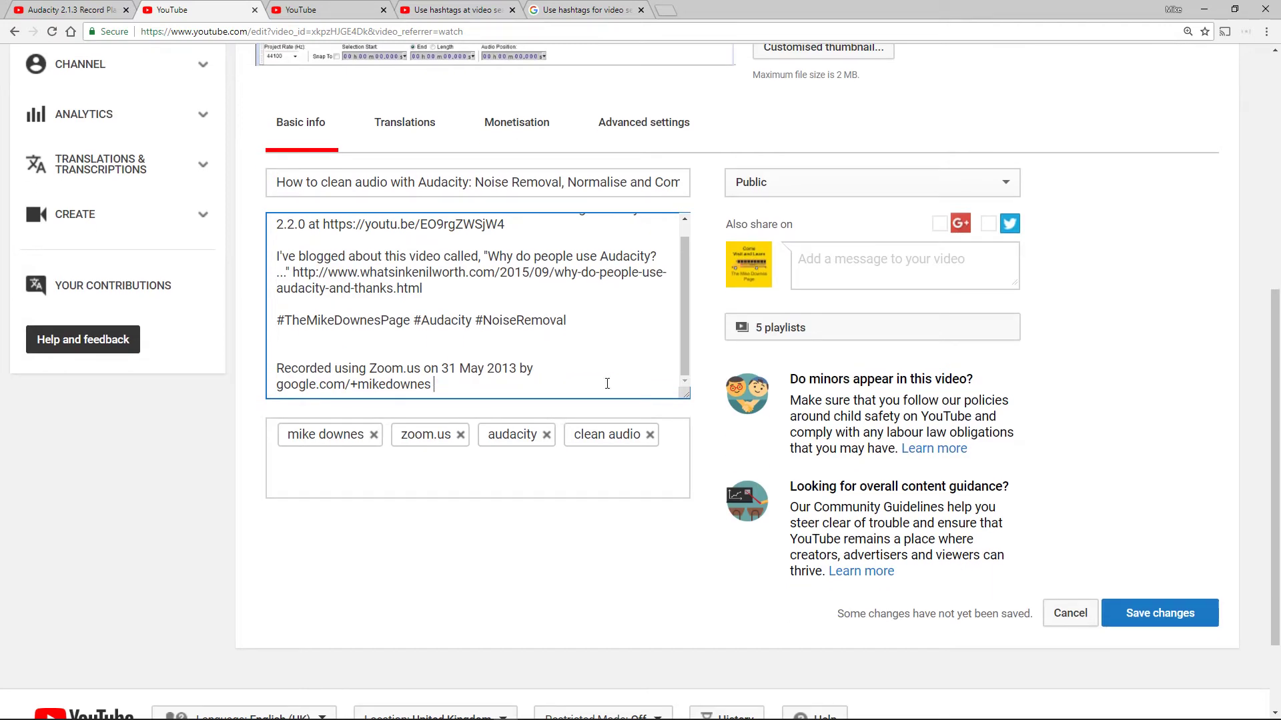
pyautogui.click(1137, 621)
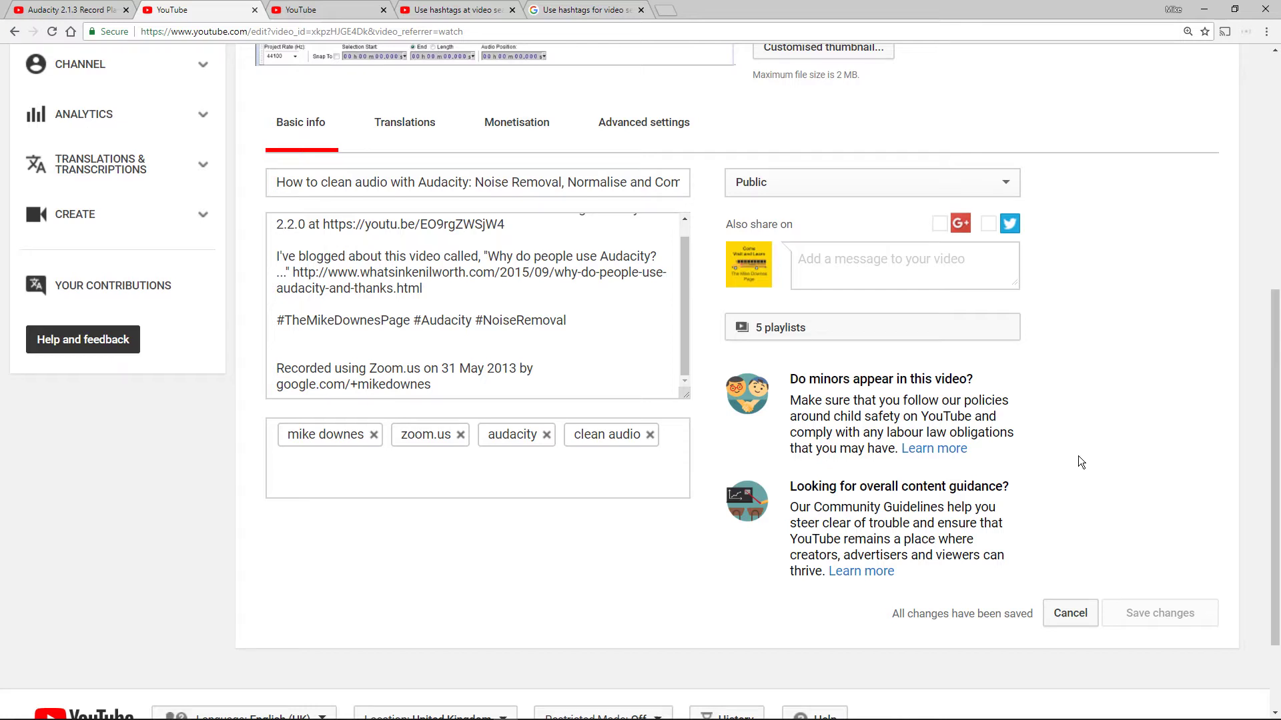
pyautogui.scroll(3, 1121, 460)
# Step: Open the video's short link in a new tab
pyautogui.rightClick(1092, 197)
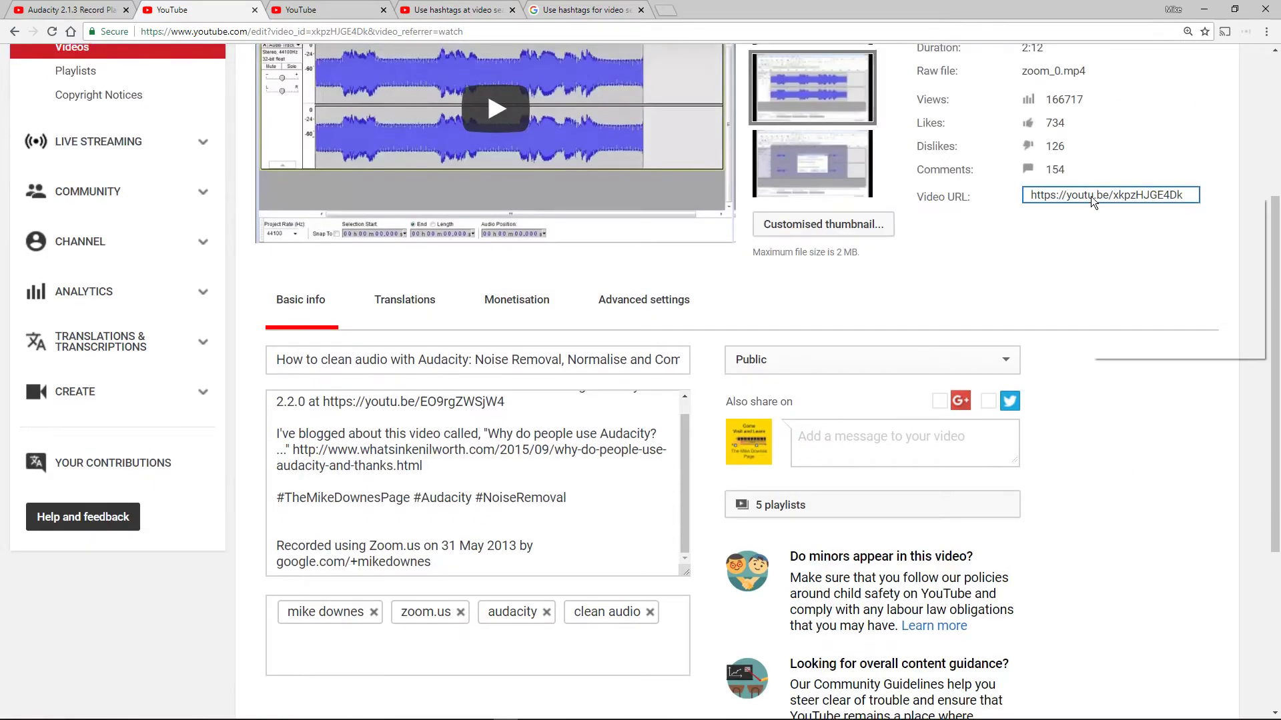
pyautogui.click(1083, 199)
pyautogui.rightClick(1079, 200)
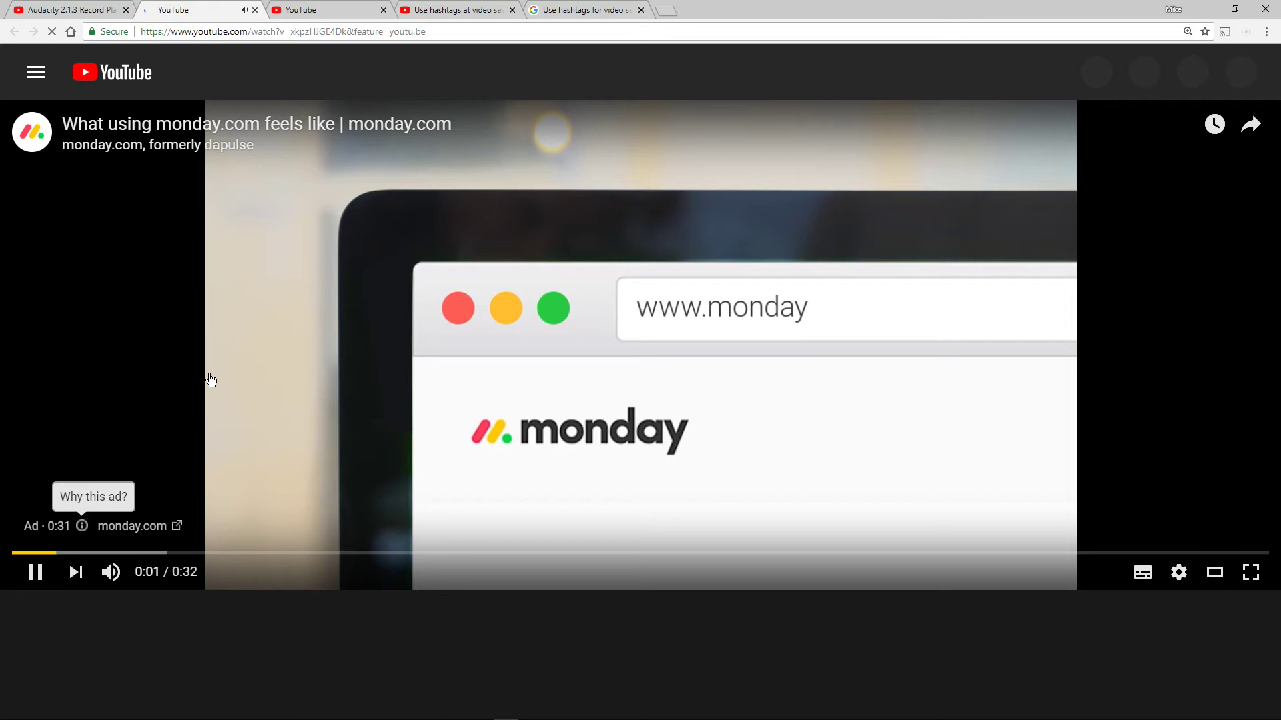
# Step: Pause the ad, then the noise-removal video at 0:07, showing the updated hashtags above the title
pyautogui.click(214, 375)
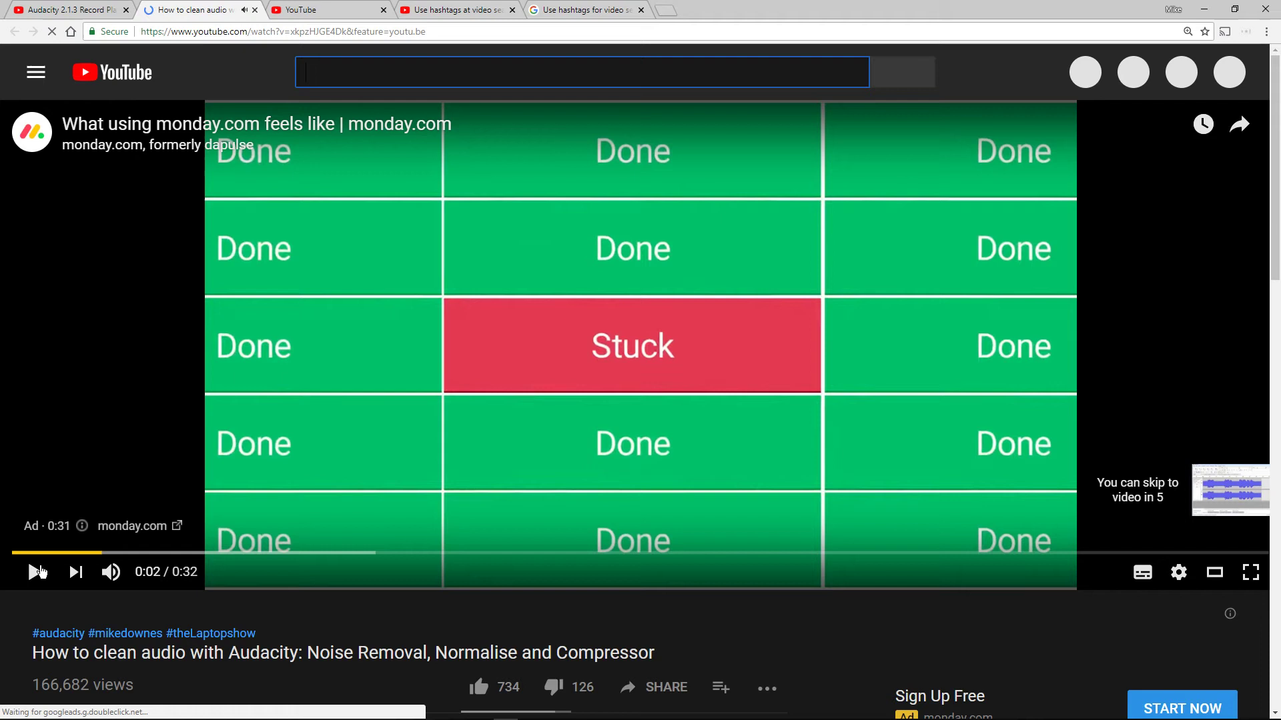
pyautogui.click(34, 573)
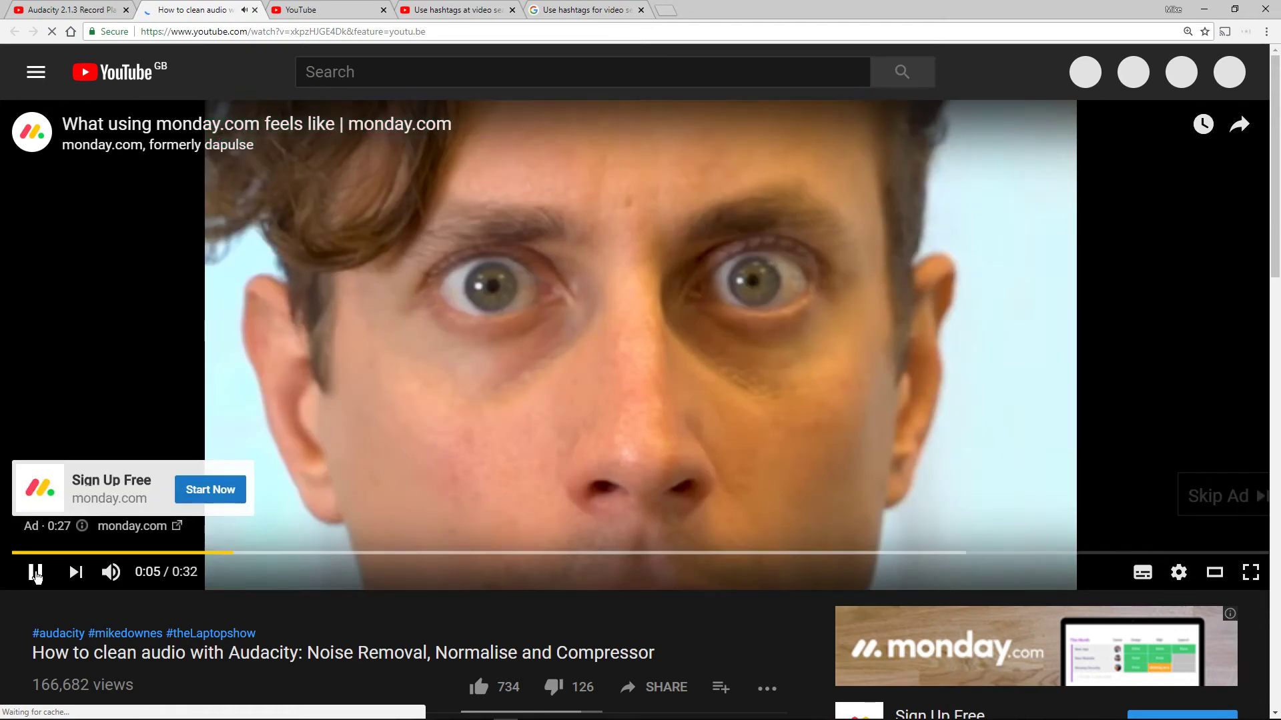
pyautogui.click(35, 574)
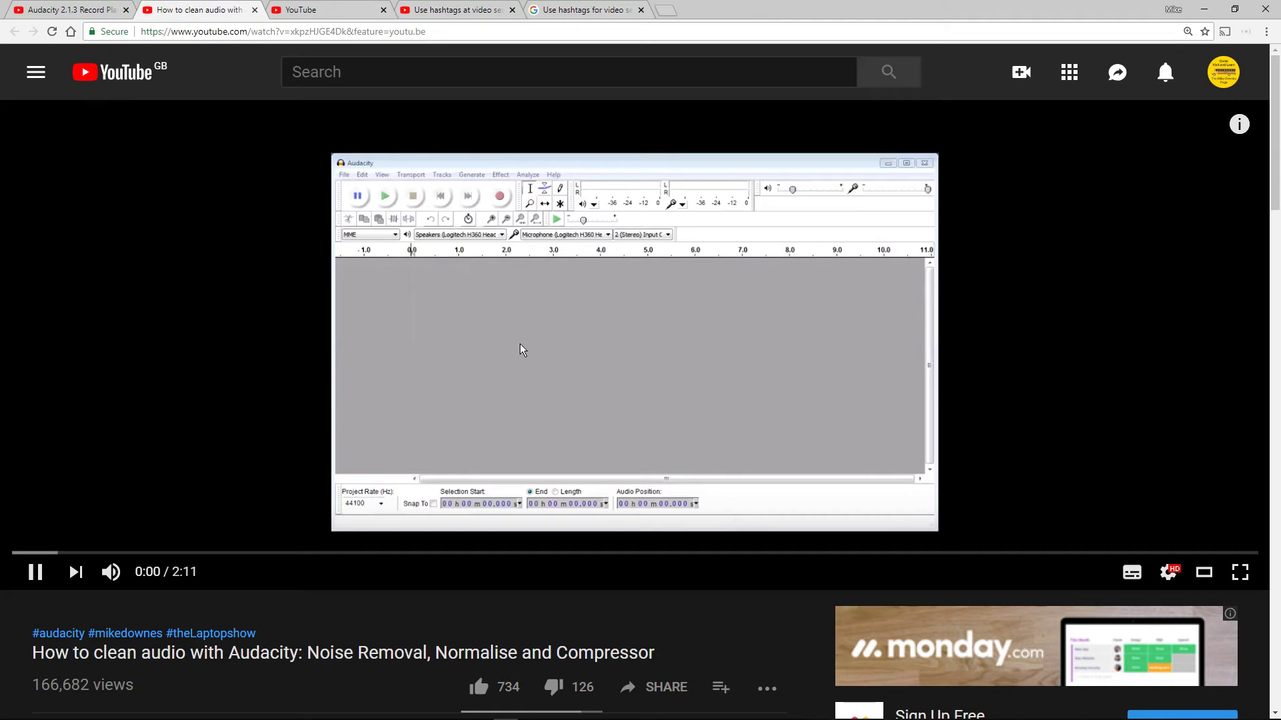
pyautogui.scroll(-3, 522, 350)
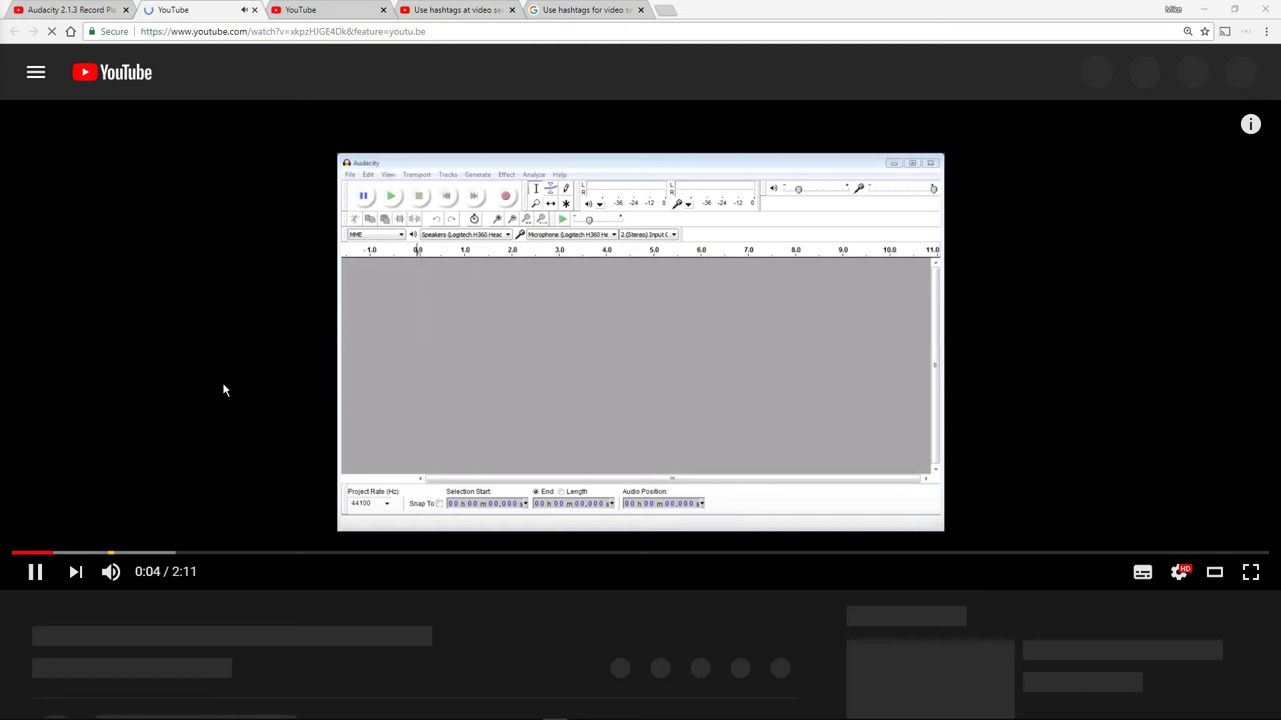
pyautogui.click(35, 574)
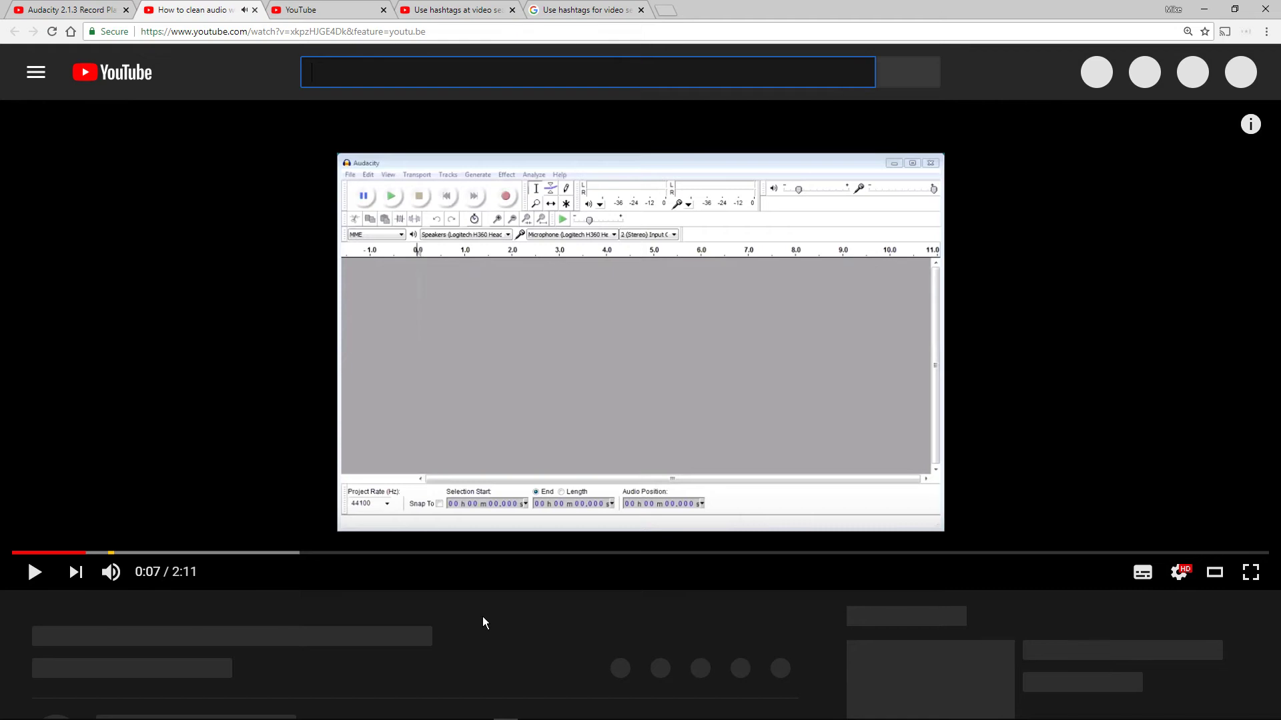
pyautogui.scroll(-3, 482, 616)
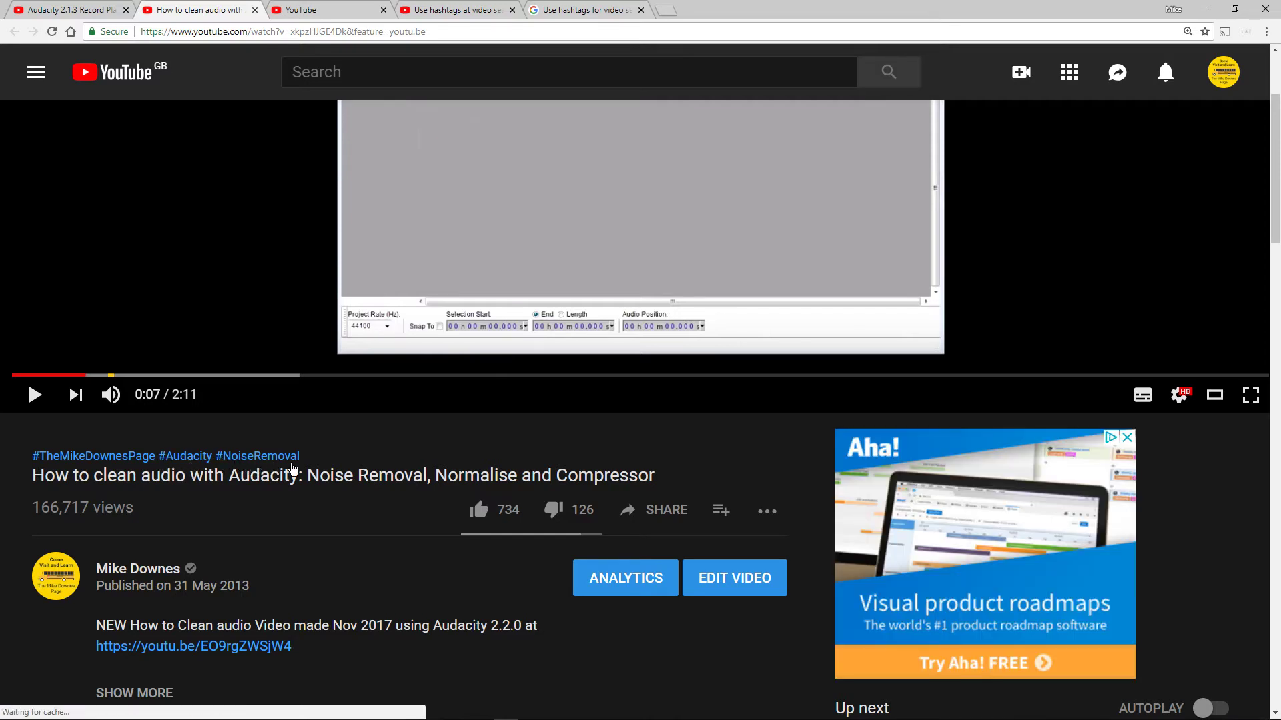
# Step: Enlarge the upload defaults Description box to reveal the full hashtag template, then switch to the hashtag help article
pyautogui.click(323, 11)
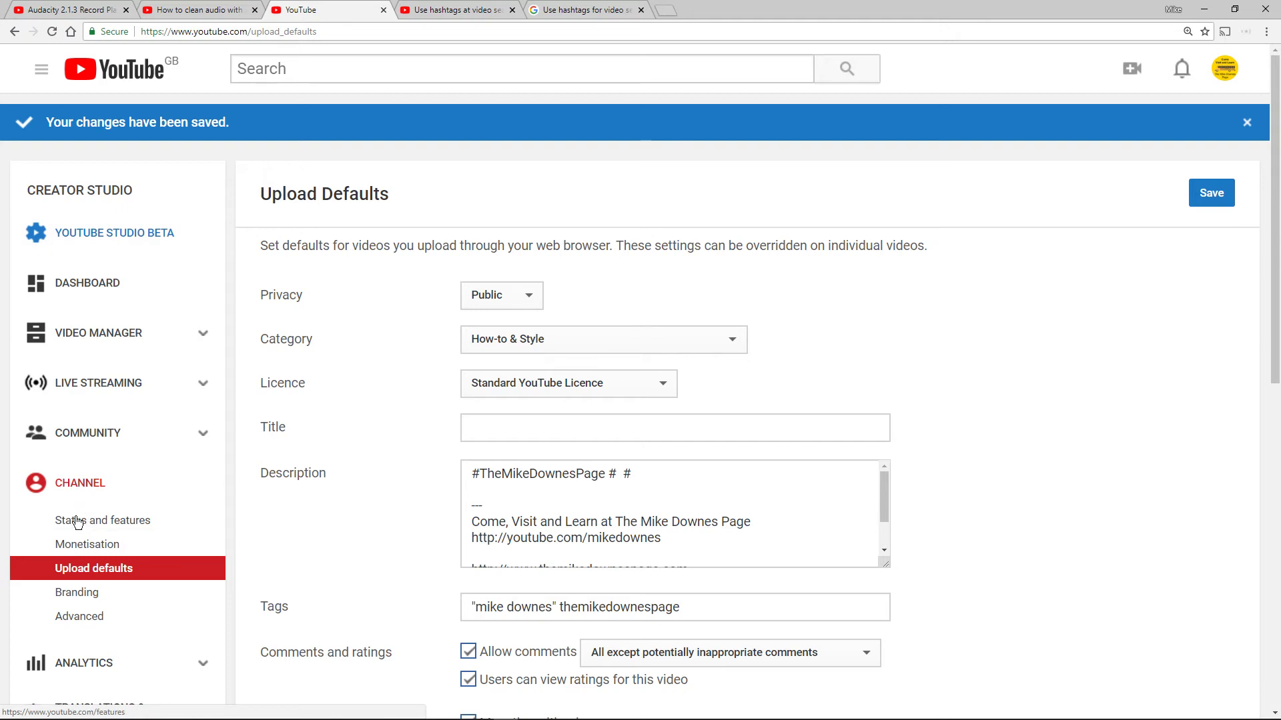
pyautogui.scroll(-3, 962, 523)
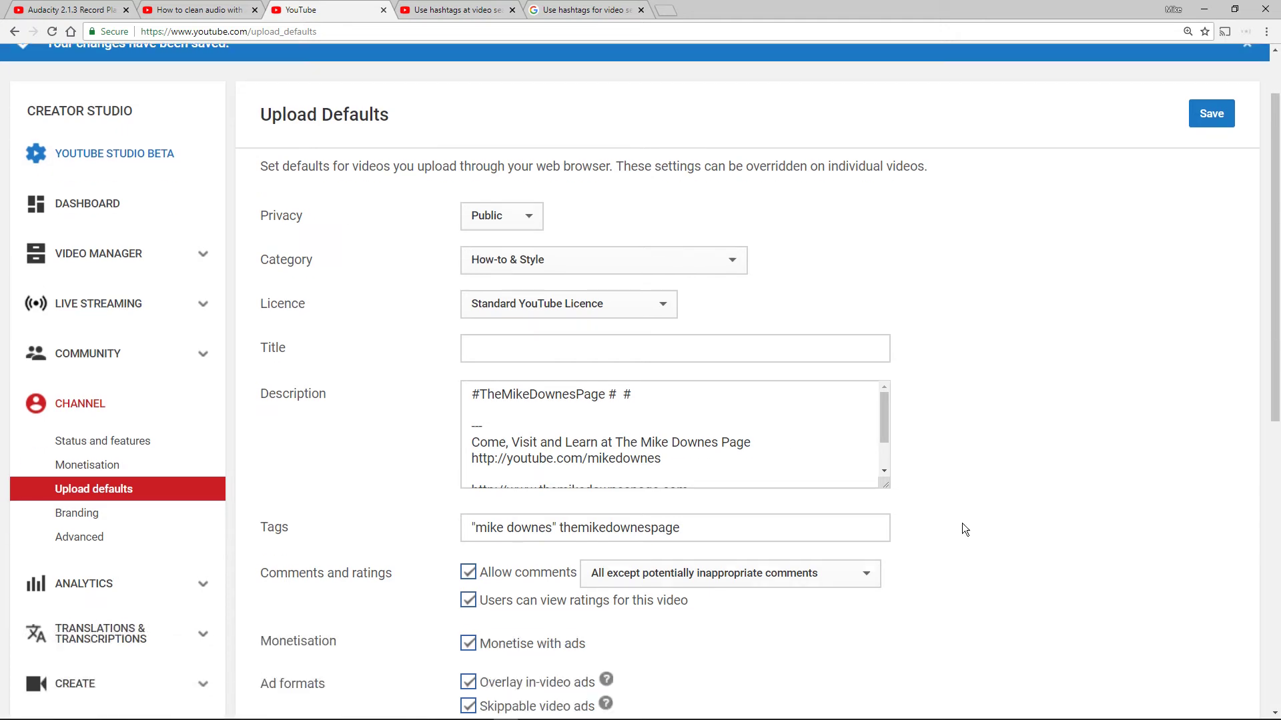
pyautogui.moveTo(881, 381); pyautogui.dragTo(808, 481)
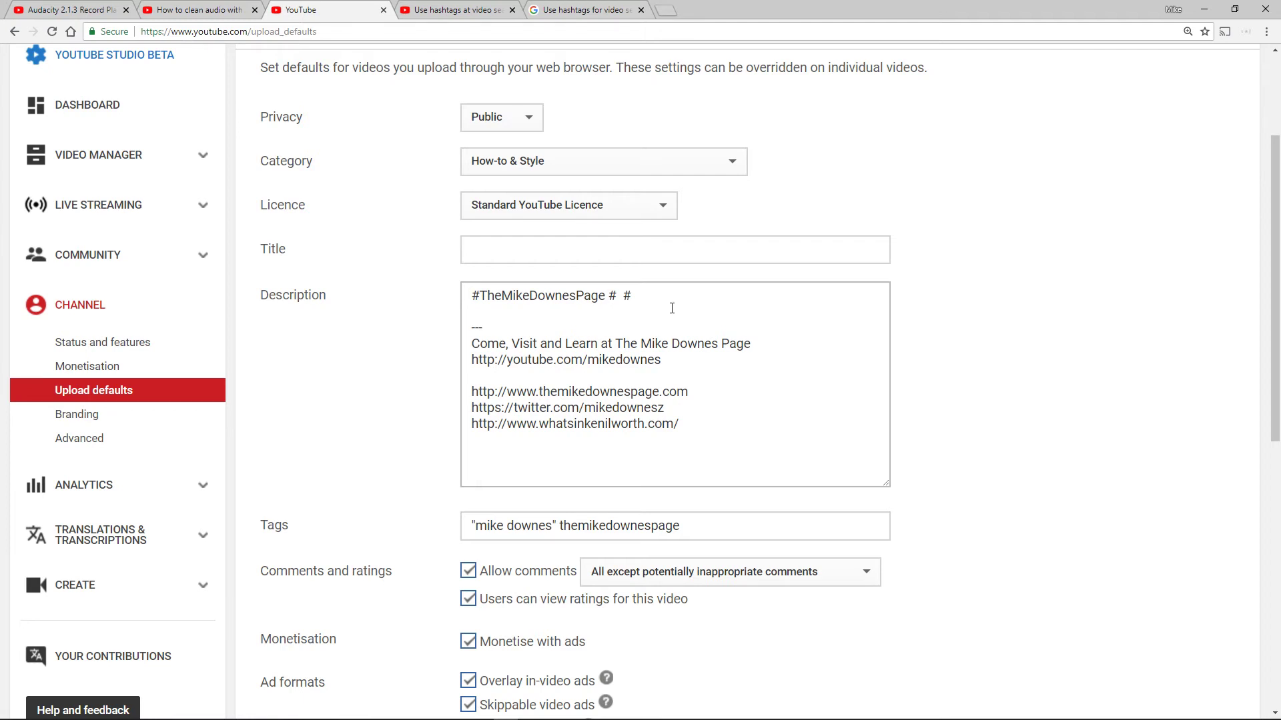
pyautogui.click(557, 10)
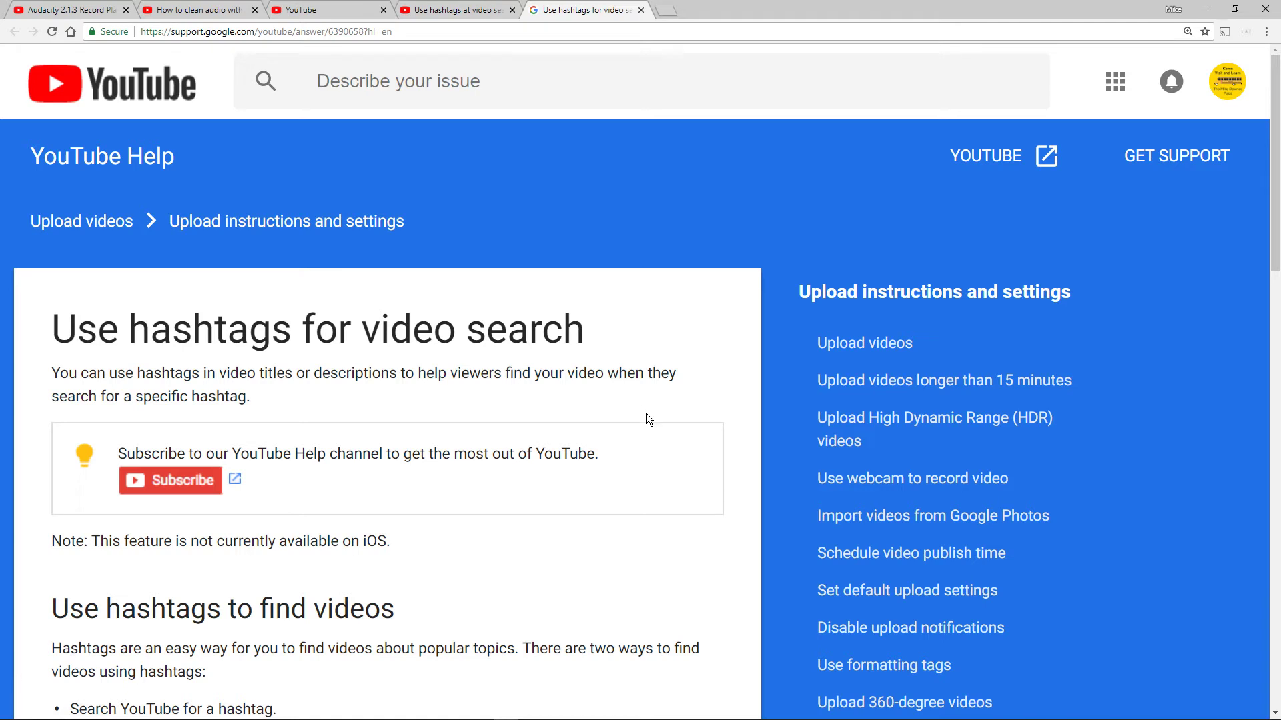
pyautogui.scroll(-1, 646, 419)
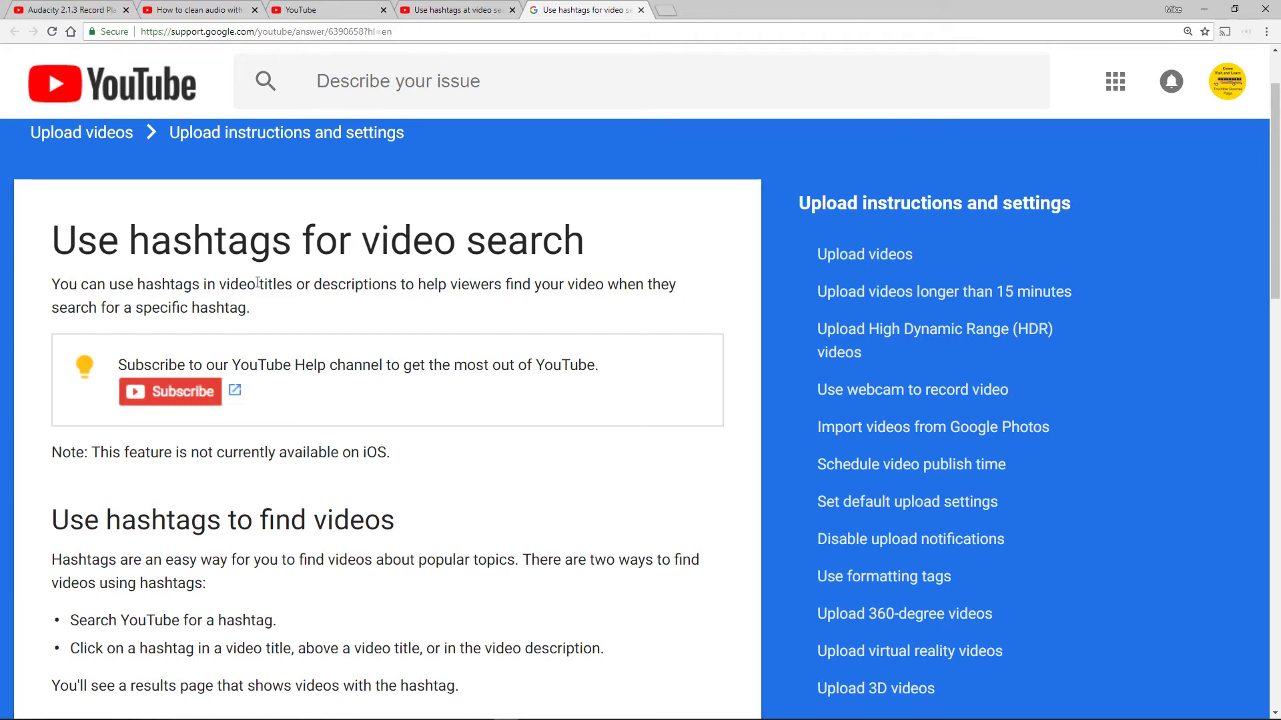
pyautogui.moveTo(256, 284); pyautogui.dragTo(303, 288)
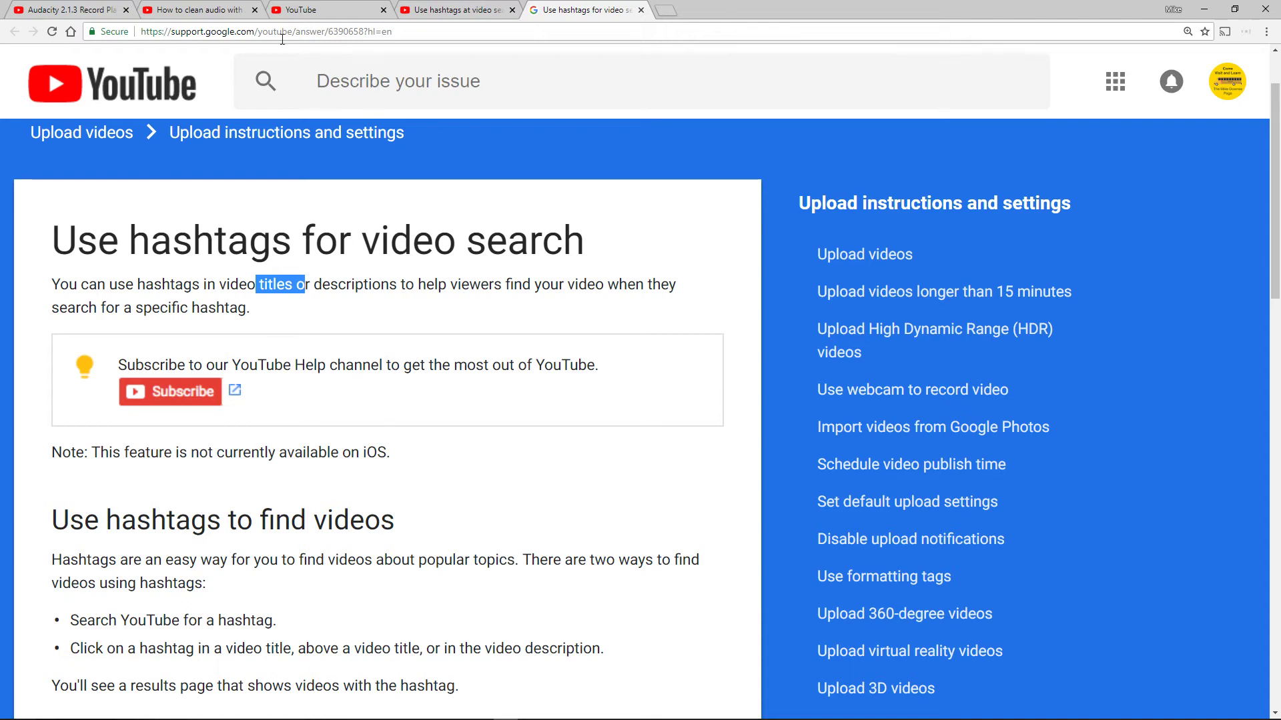
pyautogui.click(182, 11)
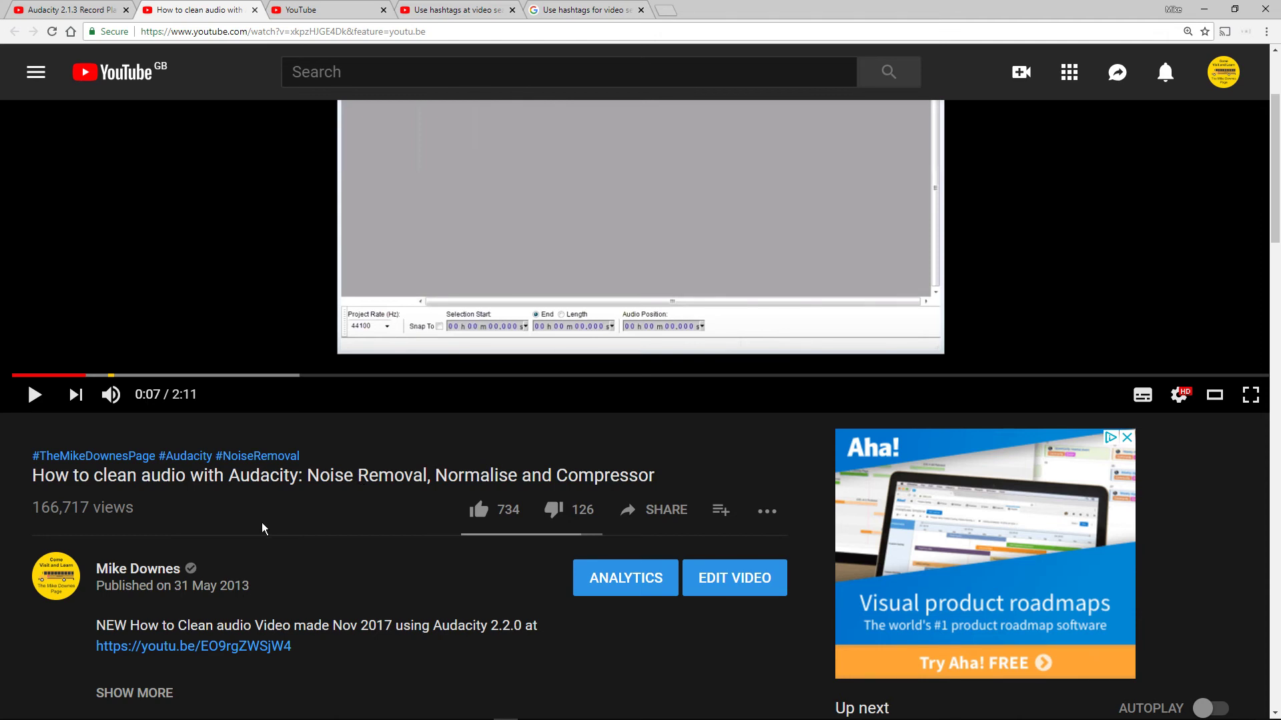
pyautogui.click(574, 12)
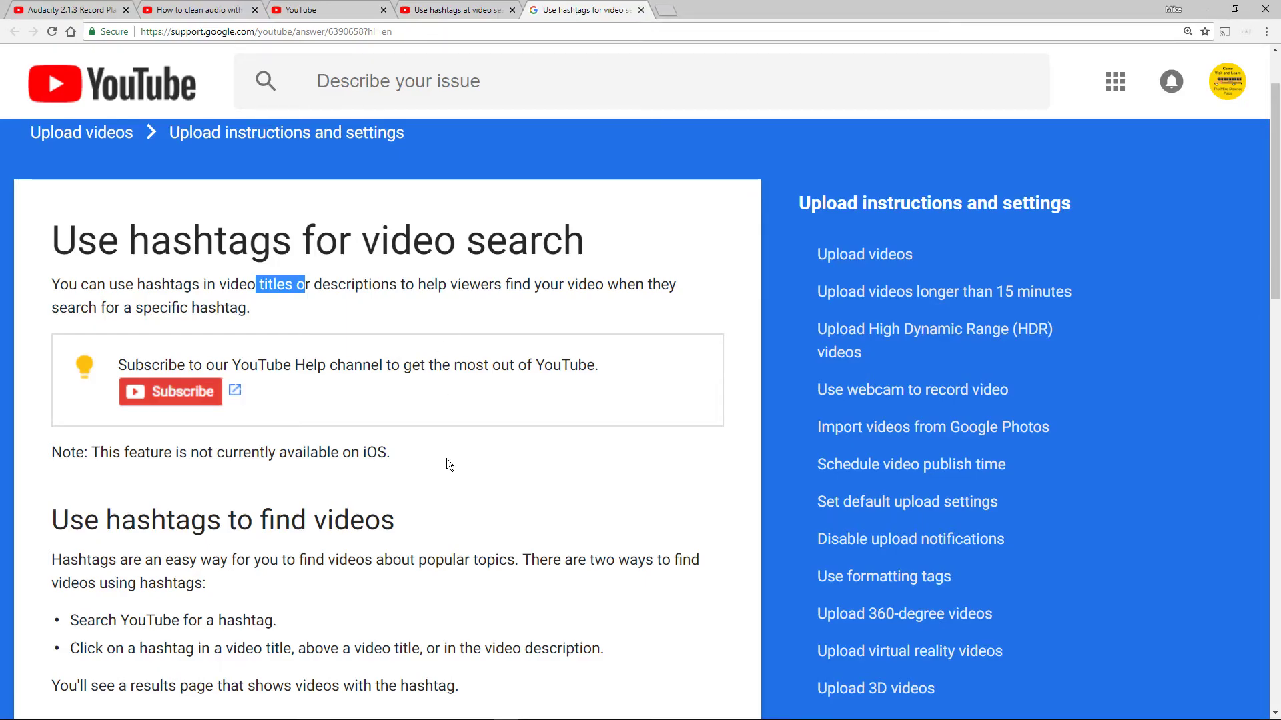
pyautogui.scroll(-3, 446, 459)
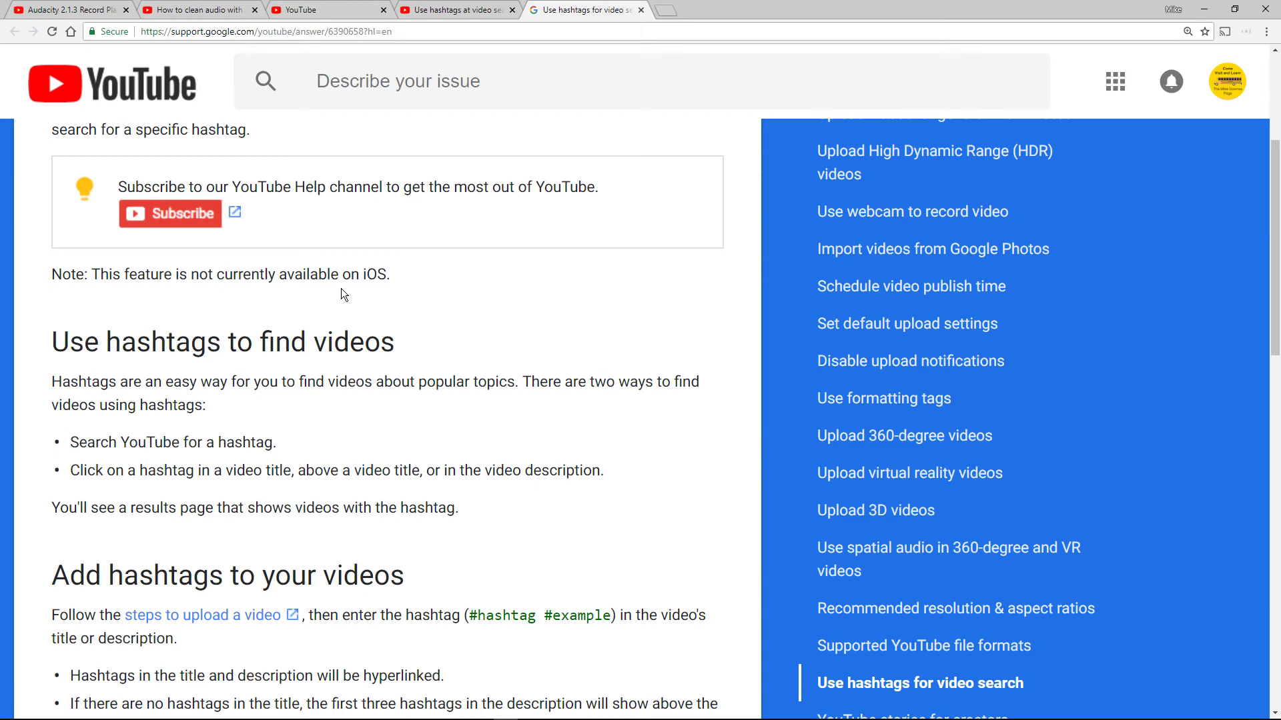
pyautogui.moveTo(331, 275); pyautogui.dragTo(385, 274)
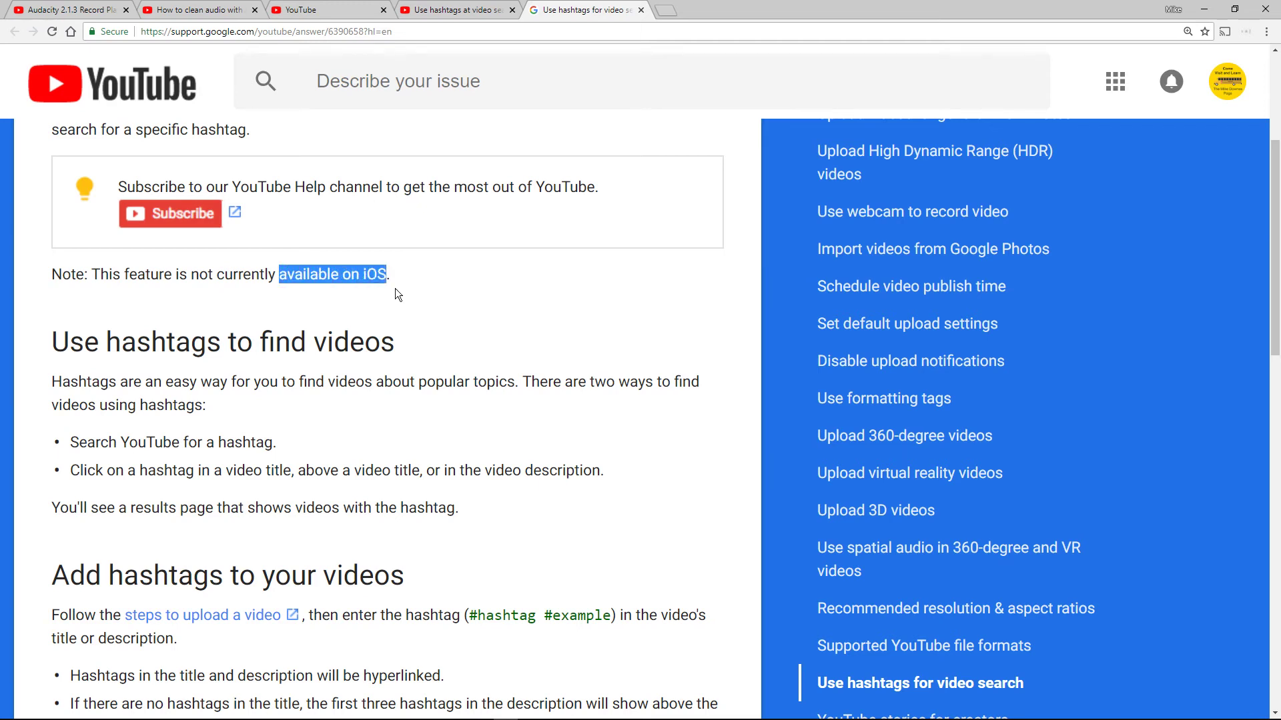
pyautogui.click(362, 302)
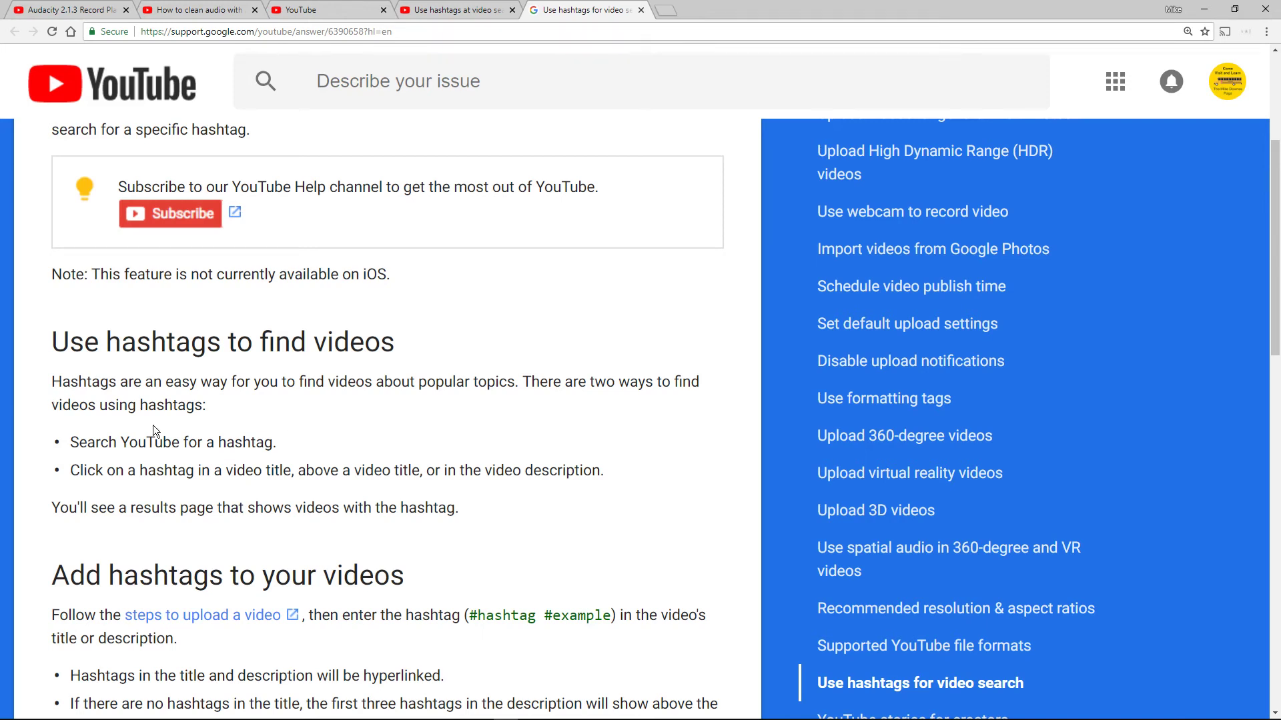
pyautogui.moveTo(110, 442); pyautogui.dragTo(270, 450)
pyautogui.moveTo(186, 471); pyautogui.dragTo(286, 491)
# Step: Highlight the #hashtag #example sample, the title-or-description instruction and the hyperlinked-hashtags bullet
pyautogui.scroll(-2, 501, 493)
pyautogui.scroll(-2, 501, 493)
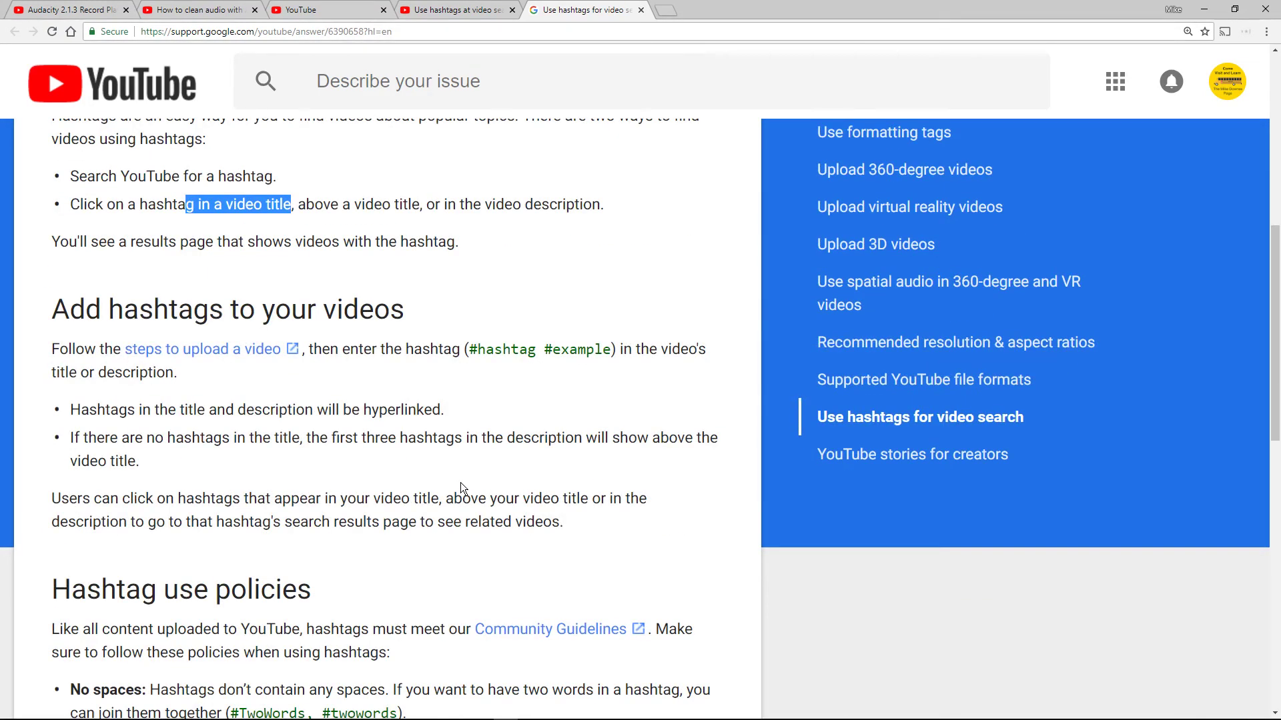
pyautogui.moveTo(469, 349); pyautogui.dragTo(620, 350)
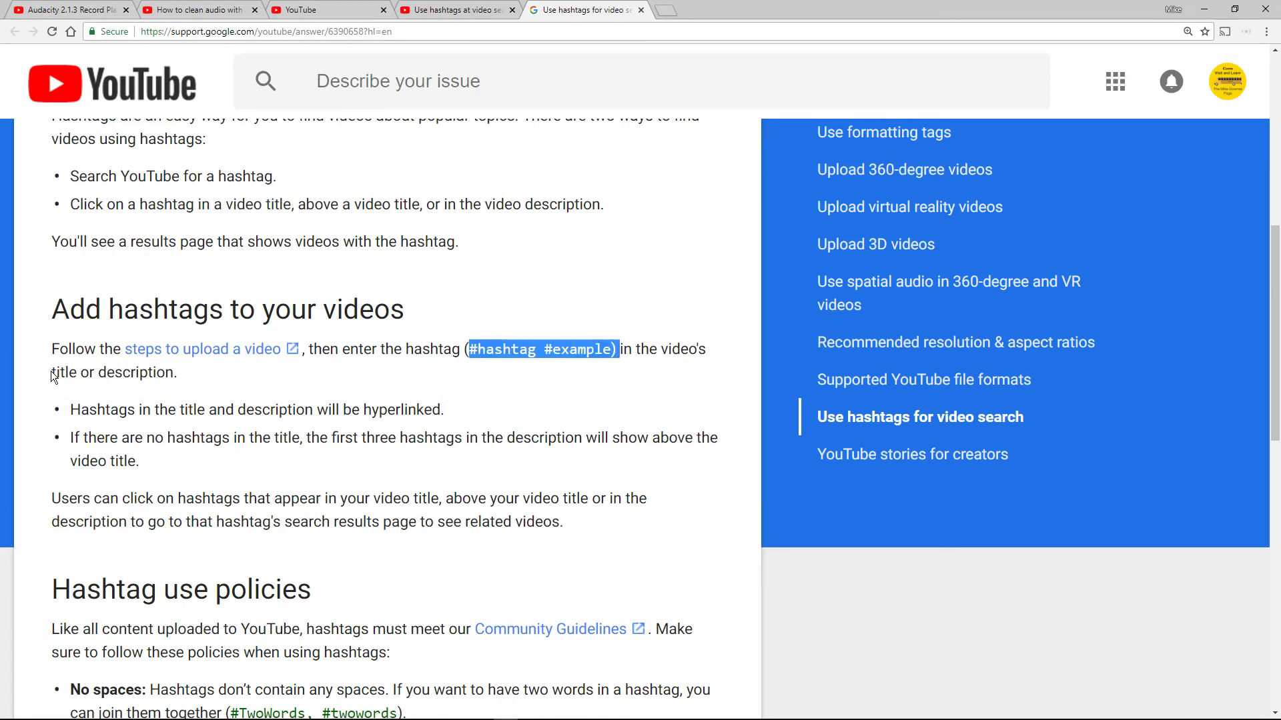
pyautogui.moveTo(50, 372); pyautogui.dragTo(172, 380)
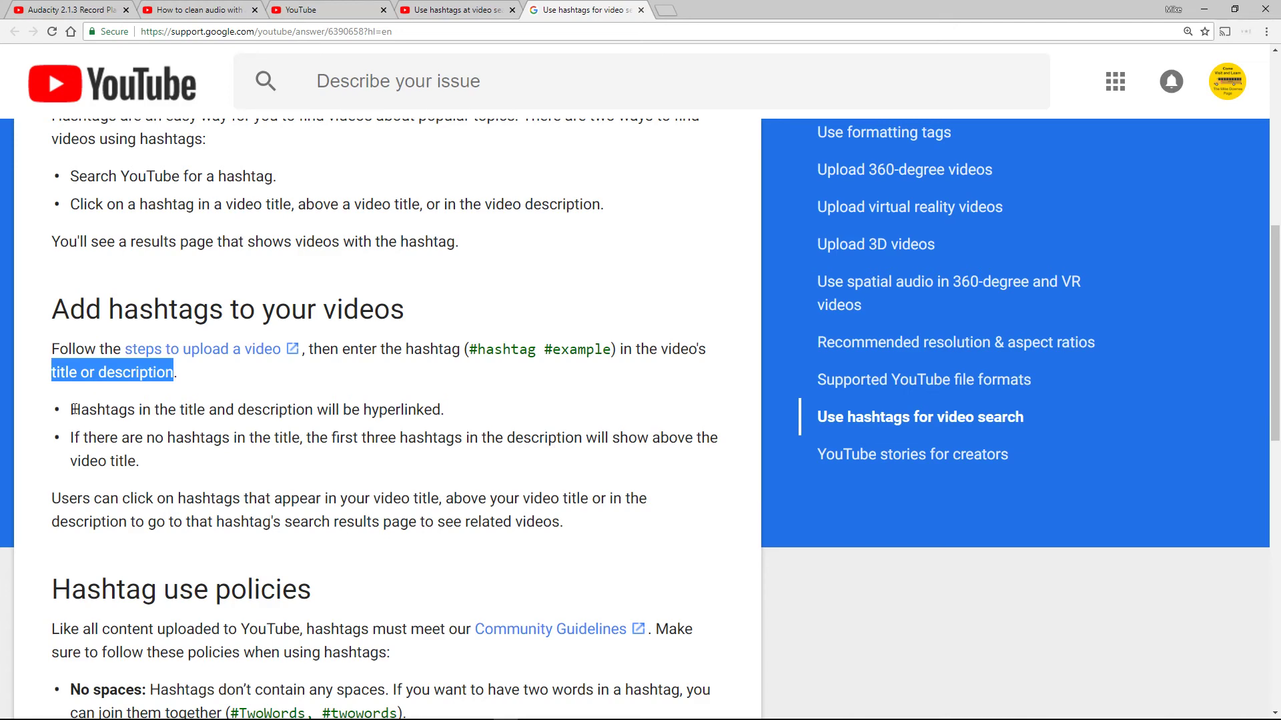
pyautogui.moveTo(72, 410); pyautogui.dragTo(423, 416)
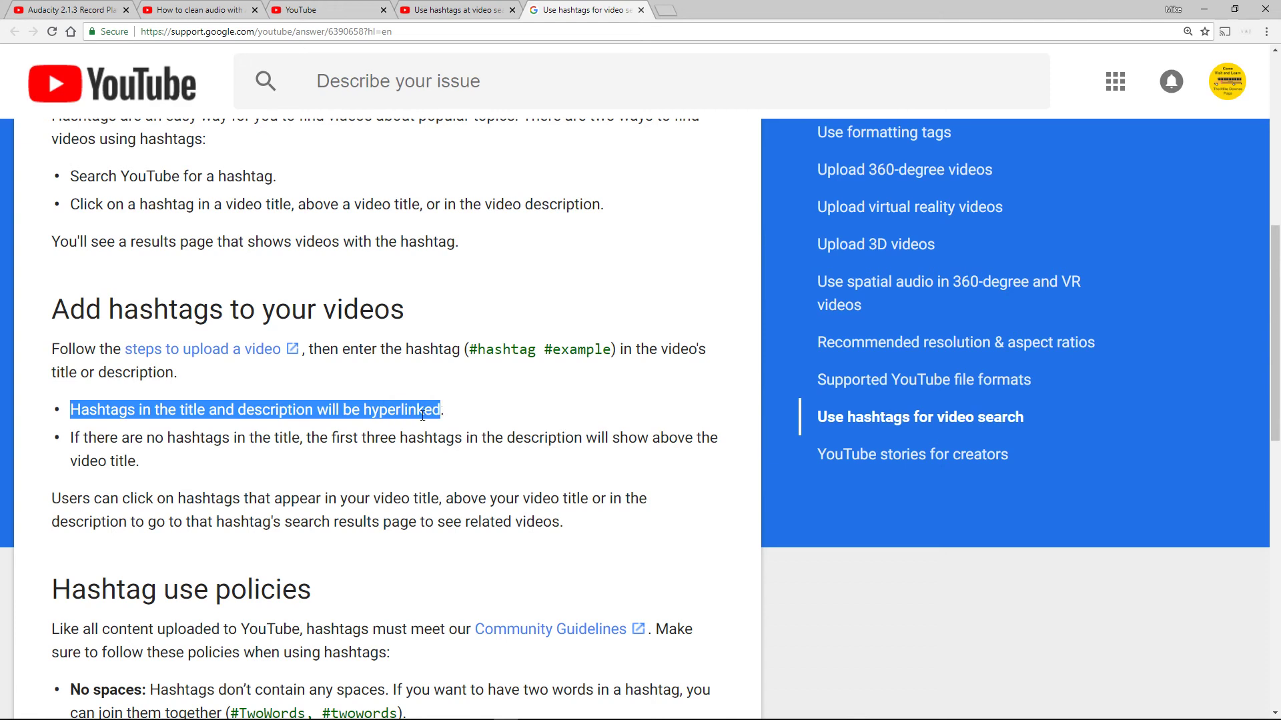
pyautogui.click(169, 422)
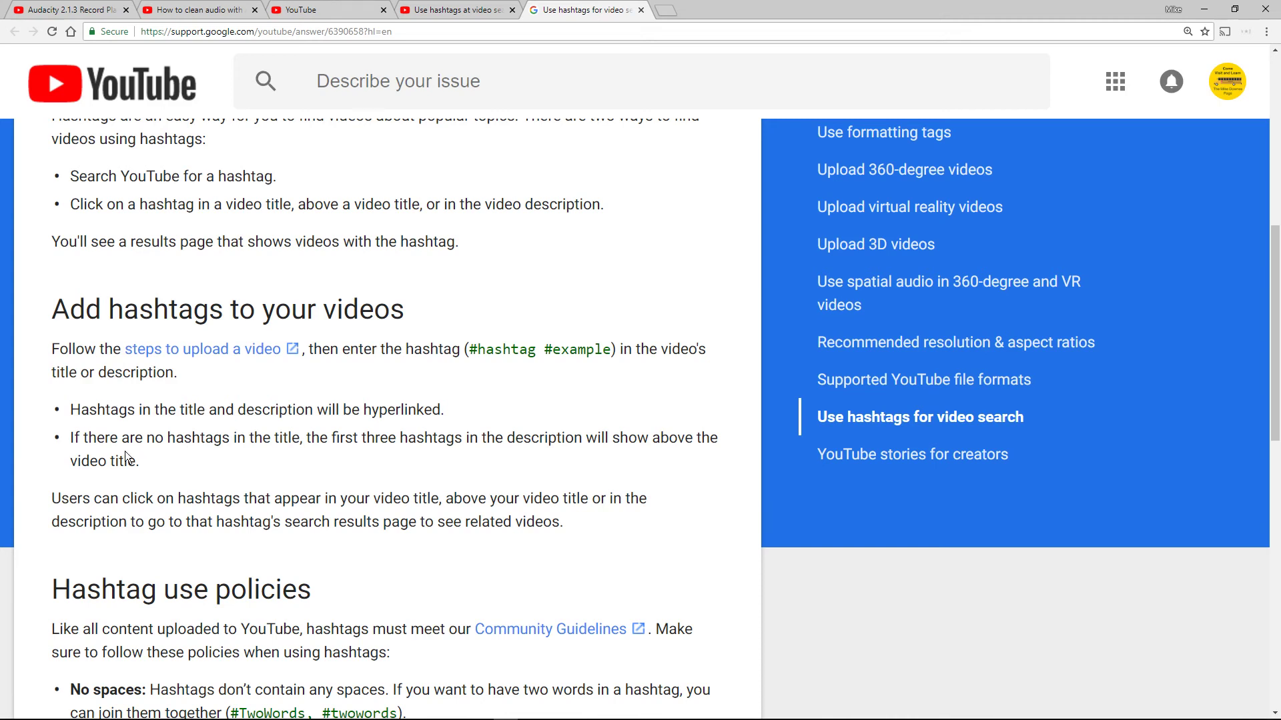
# Step: Highlight the rule about the first three hashtags, then scroll through the Hashtag use policies list
pyautogui.moveTo(73, 434); pyautogui.dragTo(460, 446)
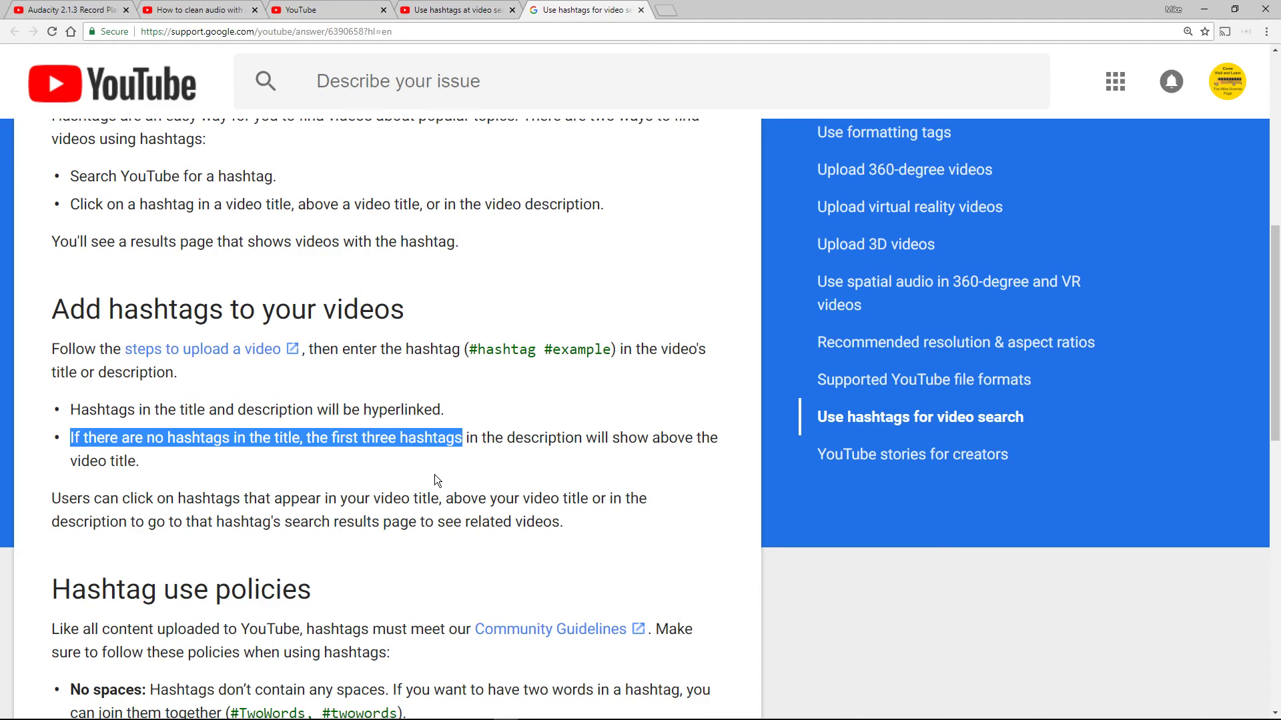
pyautogui.scroll(-3, 425, 471)
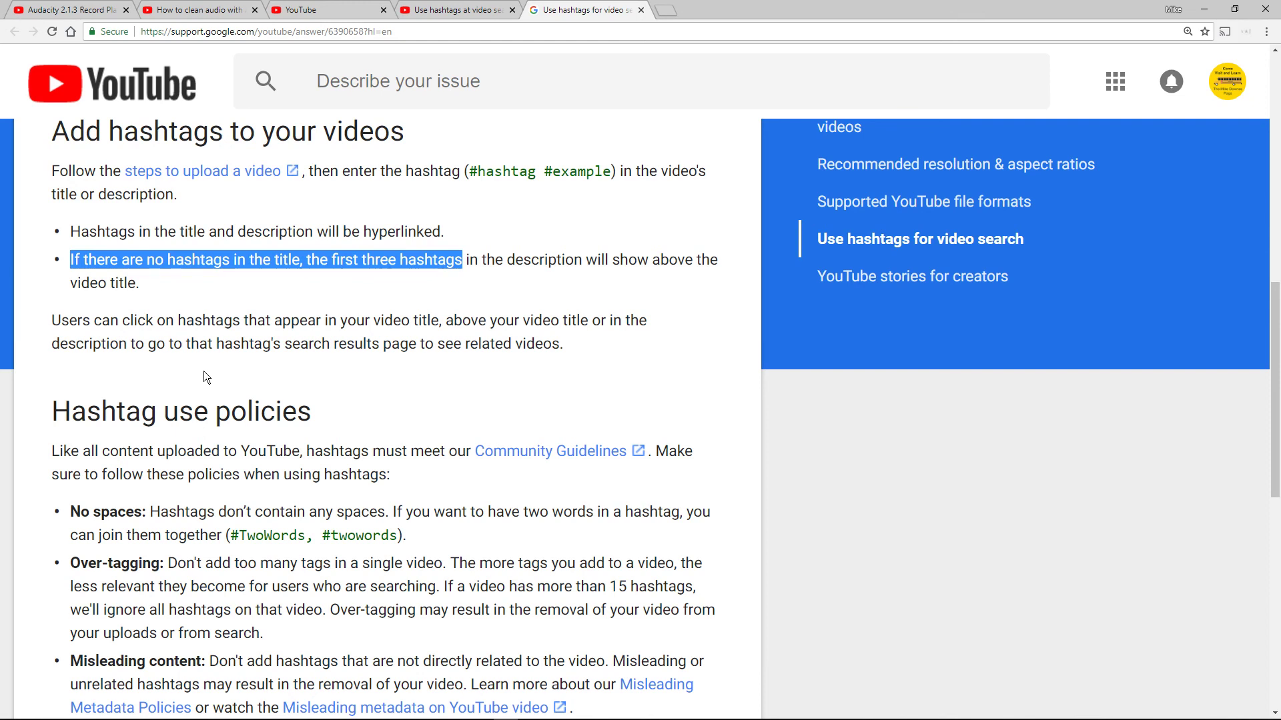
pyautogui.scroll(-3, 165, 406)
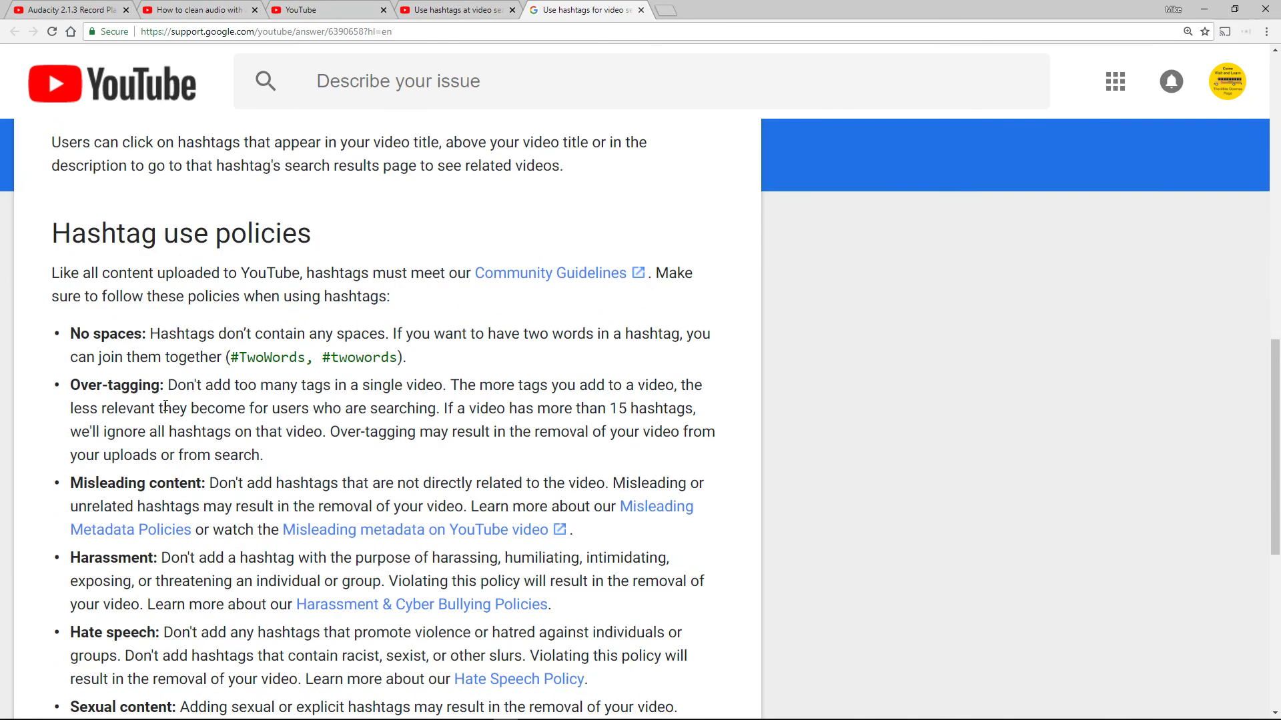
pyautogui.scroll(-7, 154, 370)
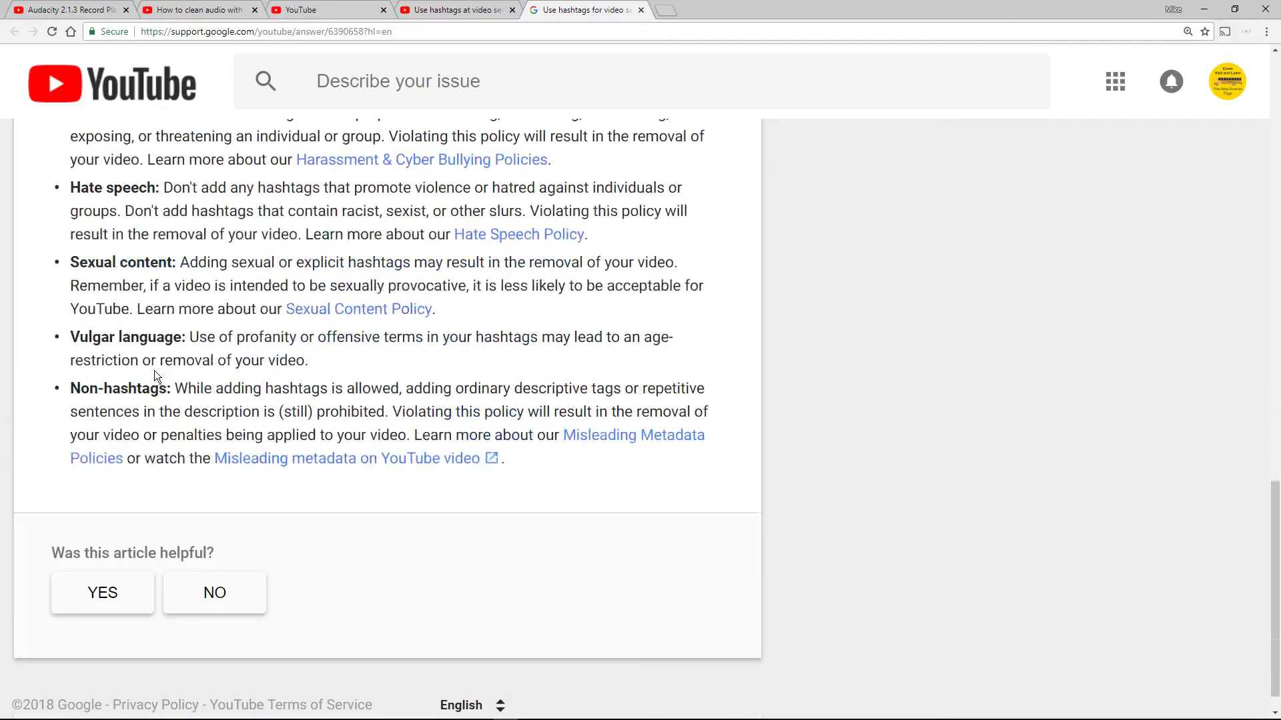
pyautogui.scroll(10, 154, 374)
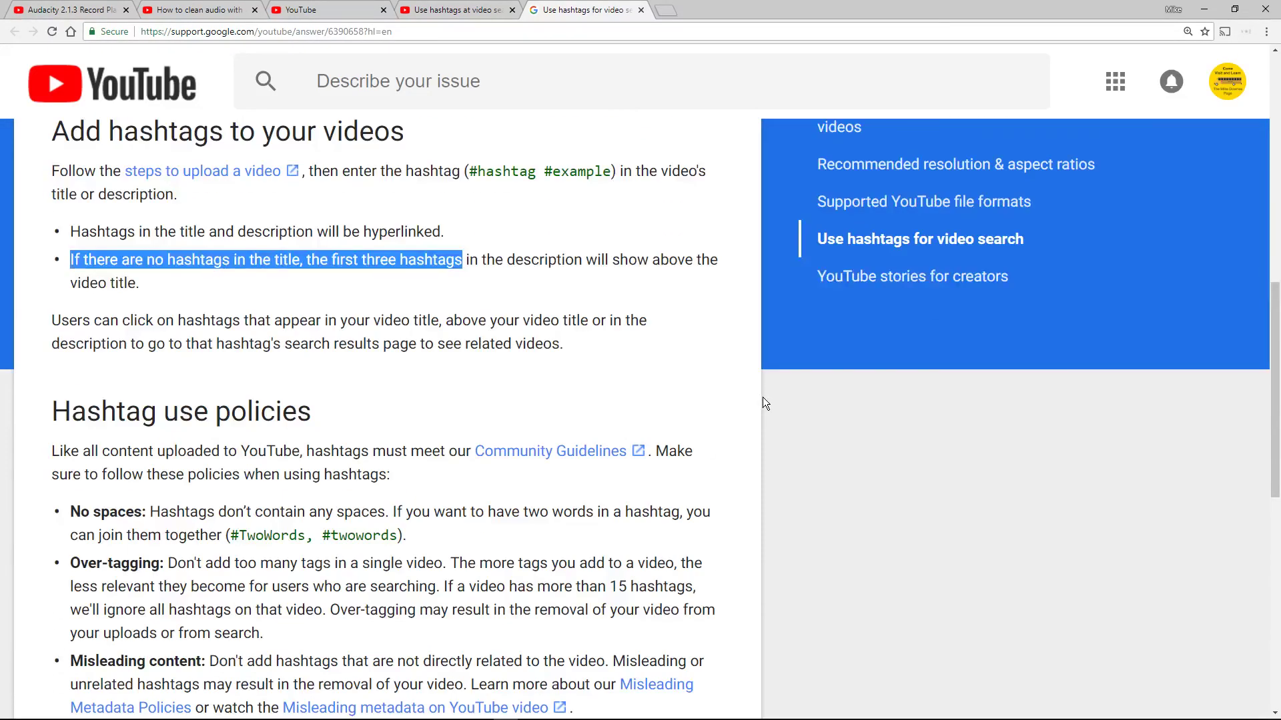
pyautogui.click(763, 399)
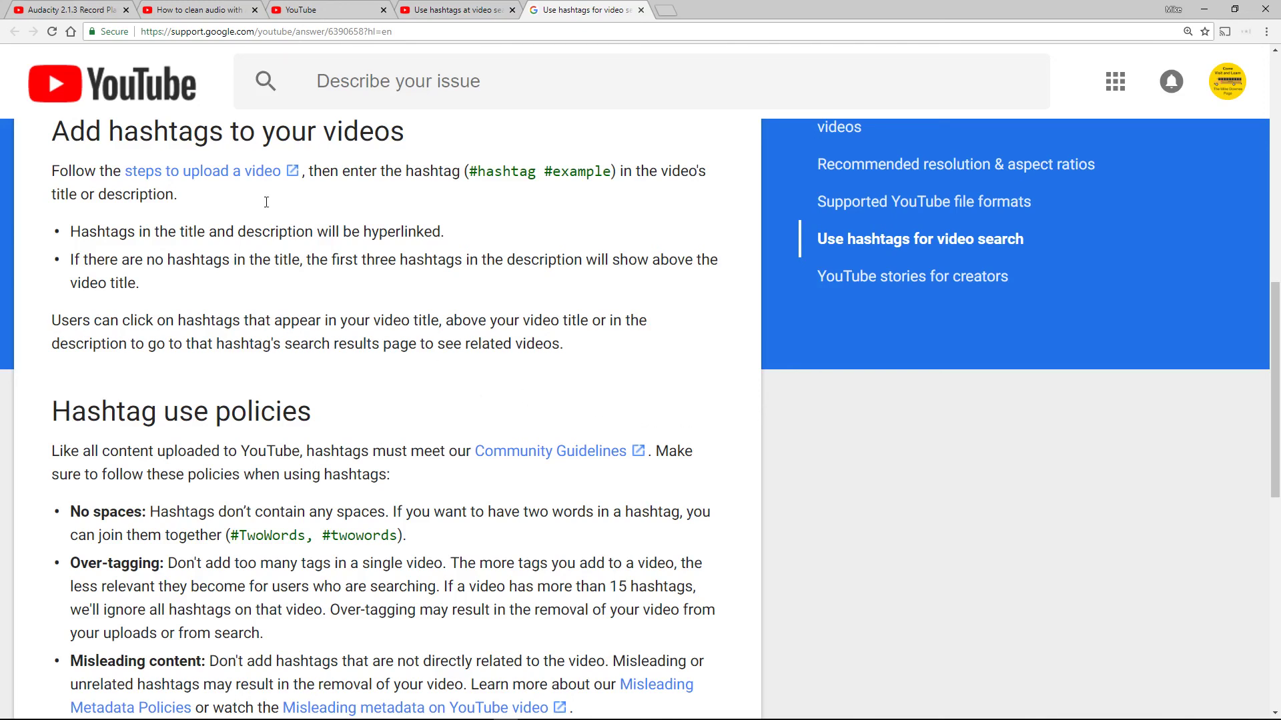
# Step: Move through the Audacity, clean-audio and upload defaults tabs to the July 2018 hashtag playlist
pyautogui.click(78, 10)
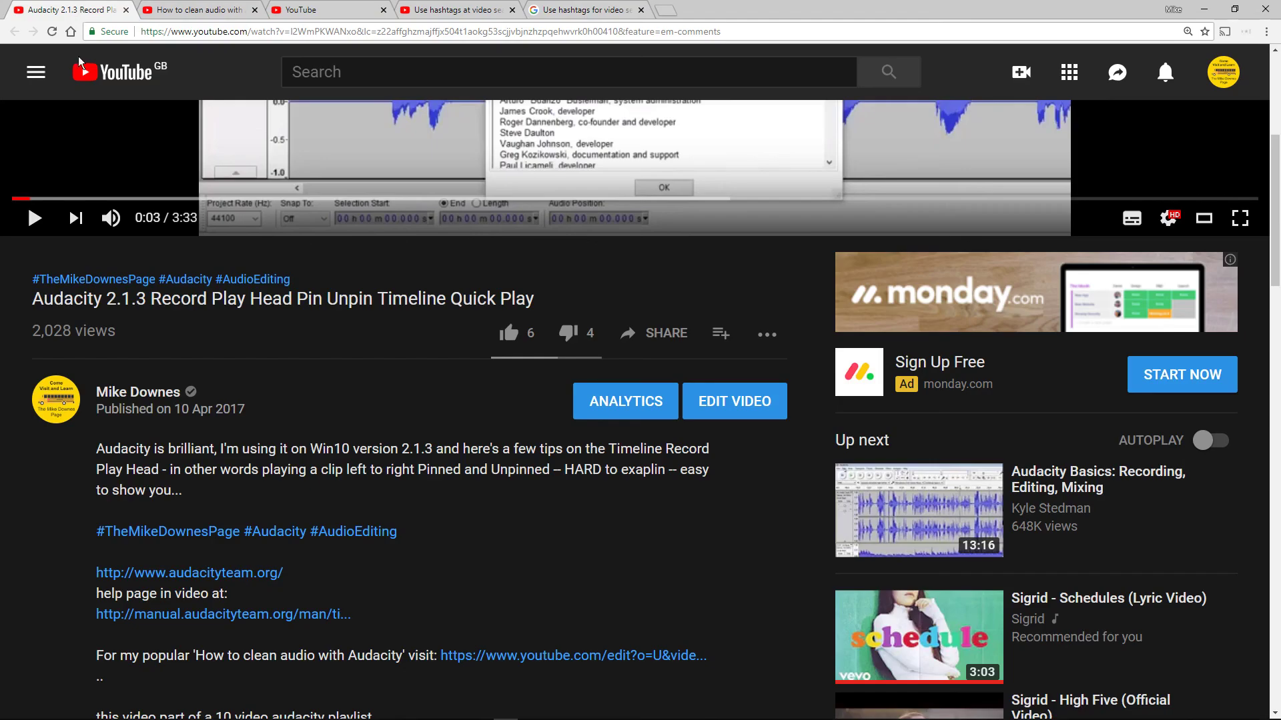
pyautogui.click(178, 11)
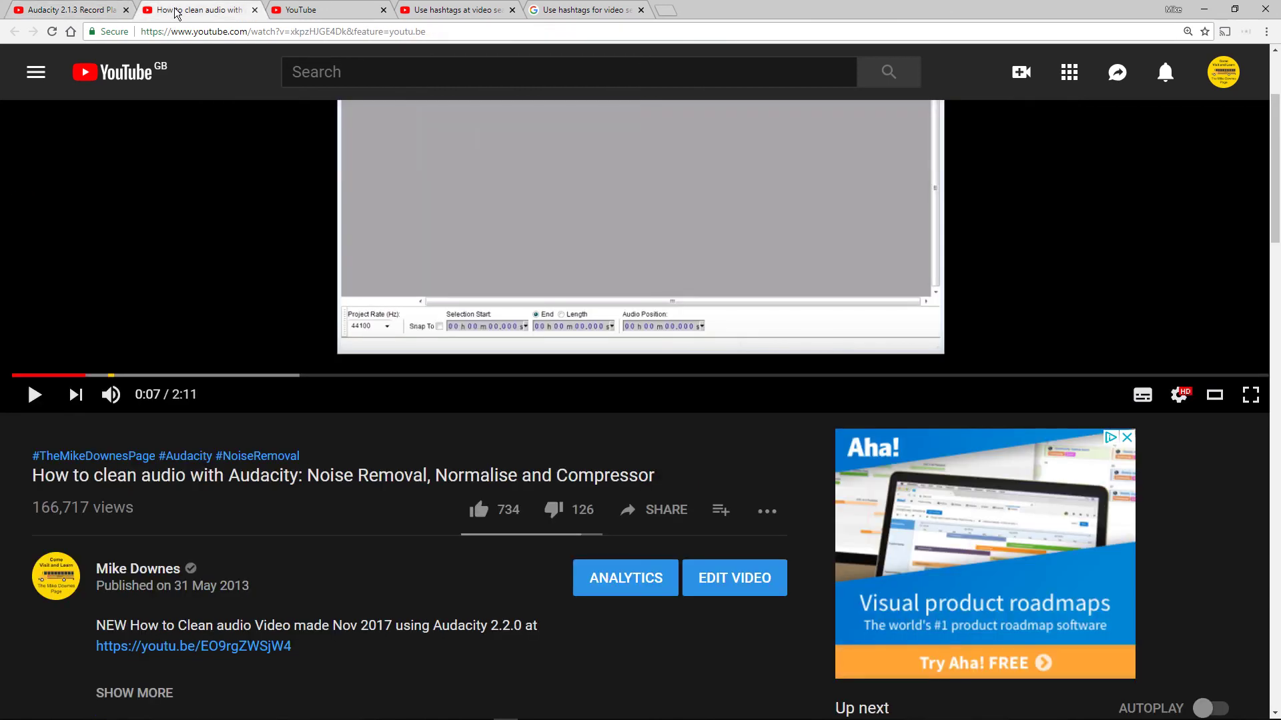
pyautogui.click(297, 10)
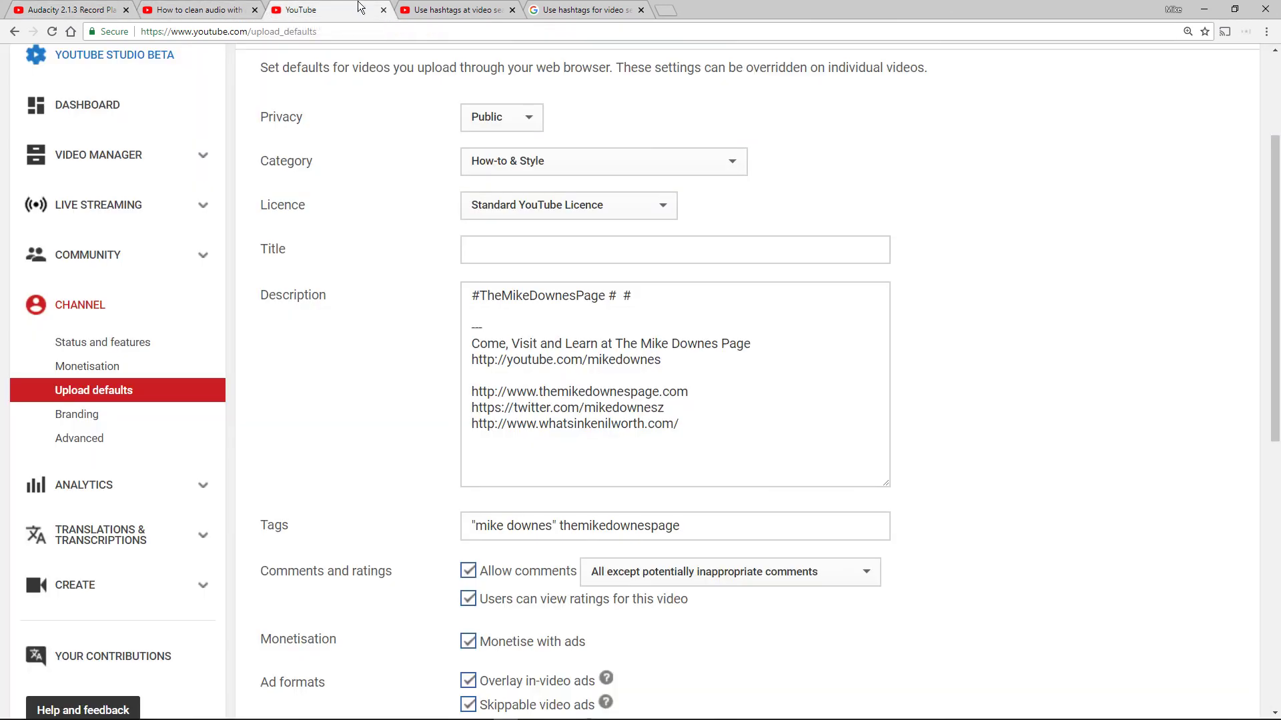
pyautogui.click(420, 11)
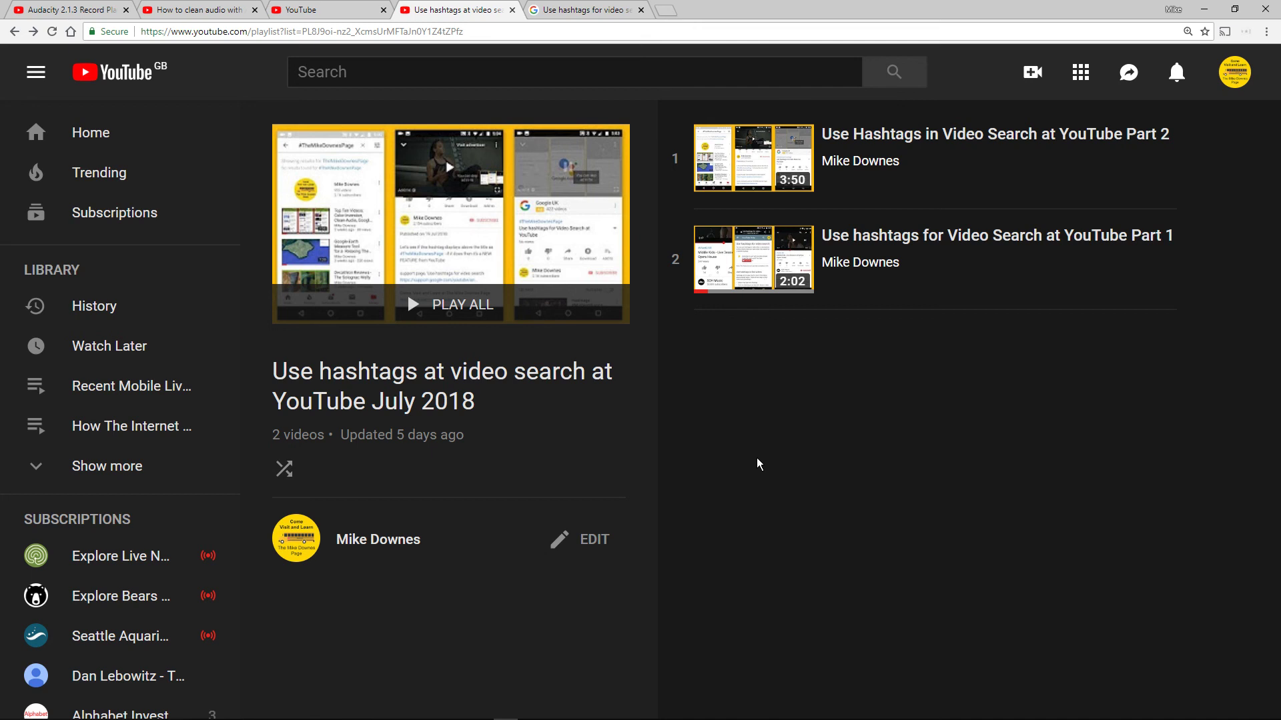